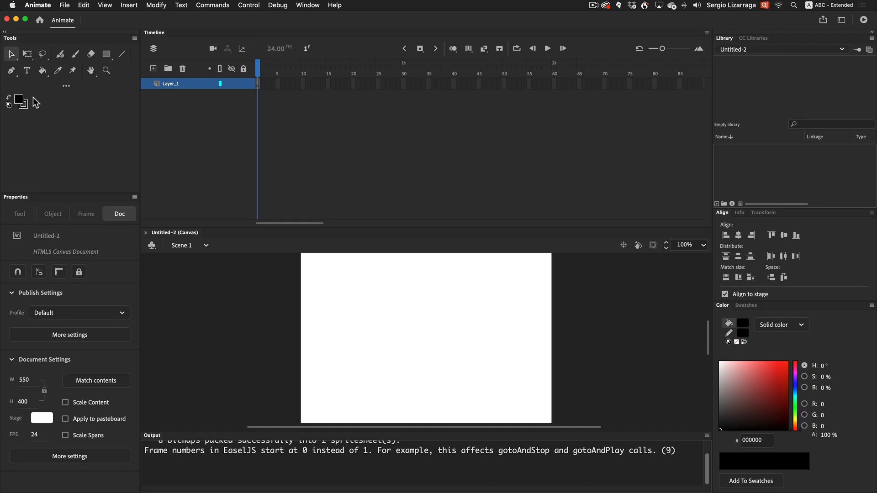
Step: Add a dynamic text field reading FULLERTON on the stage and fit its box to about 426 by 126 px
left_click(27, 70)
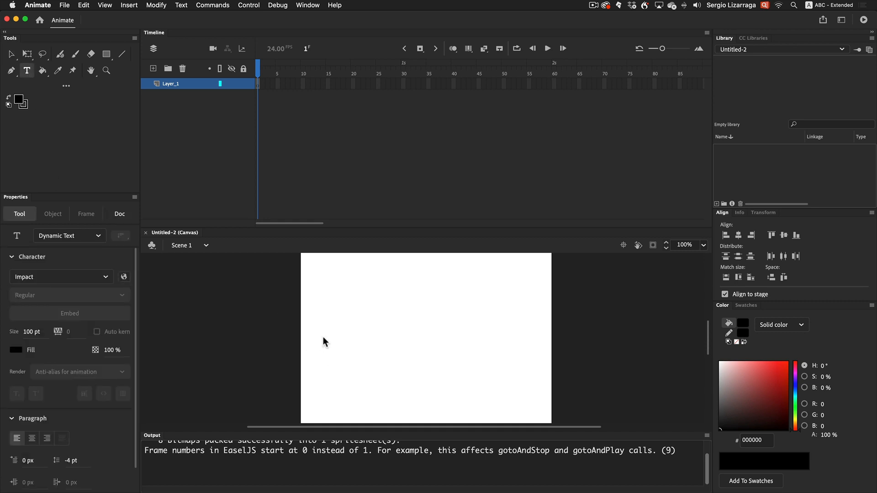
left_click_drag(312, 263, 546, 369)
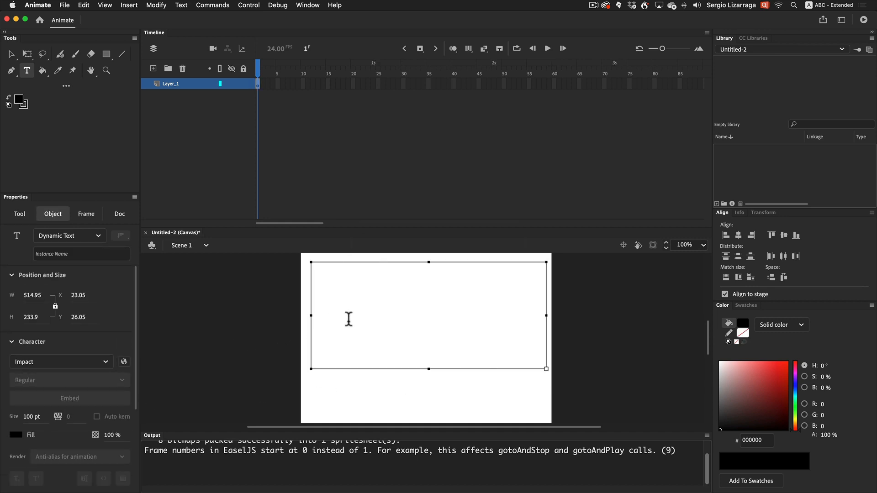
key("shift")
type("FU")
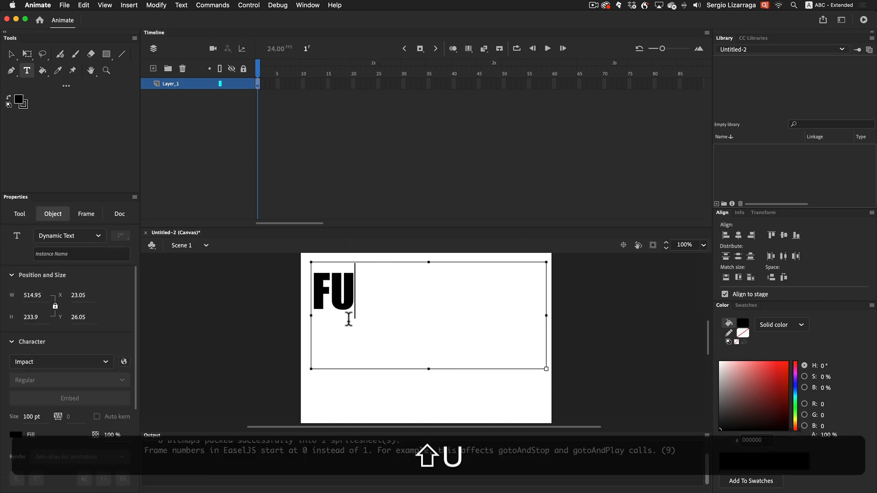
type("LLERTON")
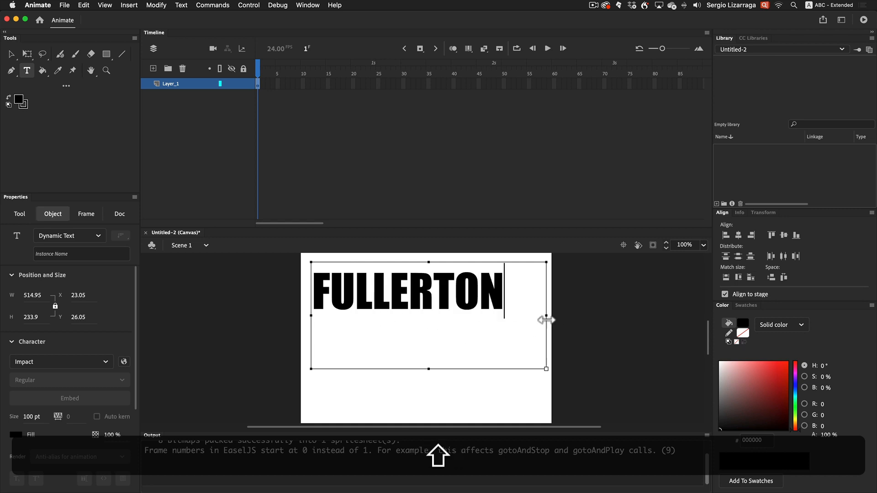
left_click_drag(546, 315, 505, 315)
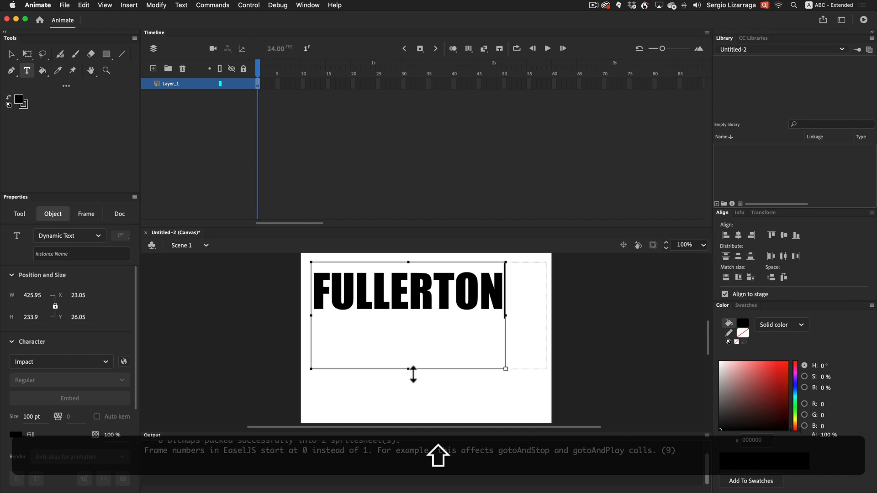
left_click_drag(408, 368, 402, 319)
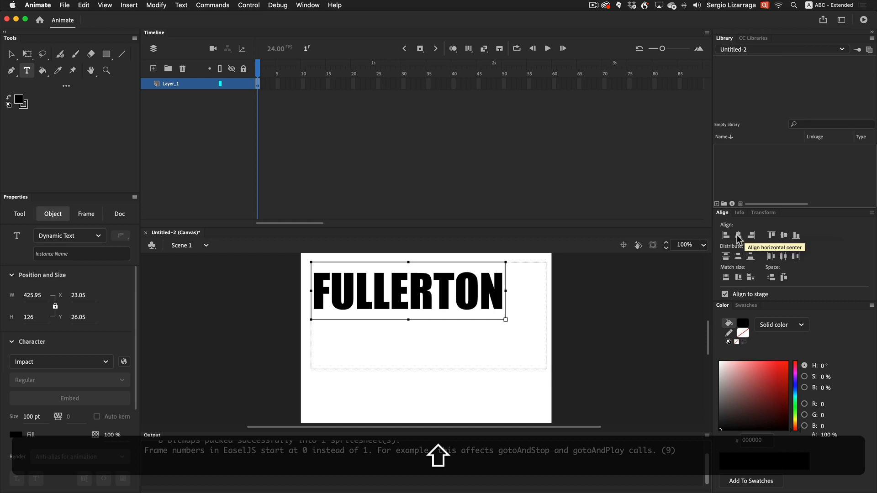
Step: Centre the FULLERTON text on the stage both vertically and horizontally
key("Escape")
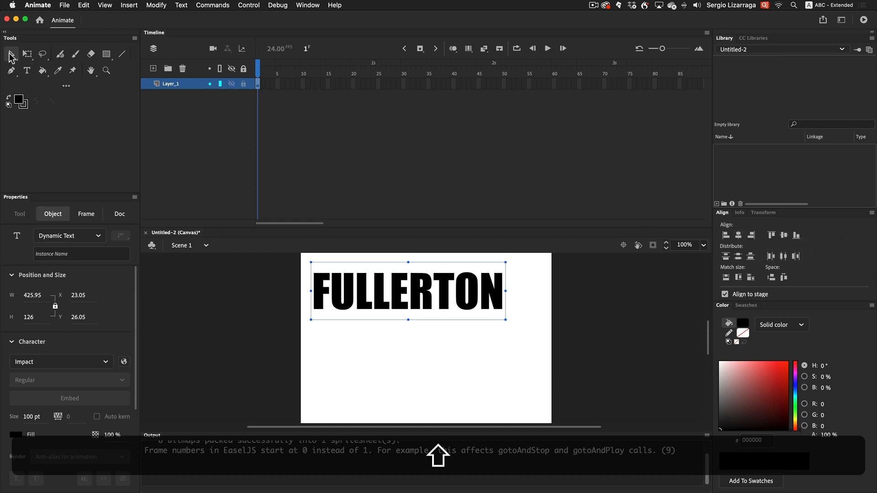
left_click(784, 235)
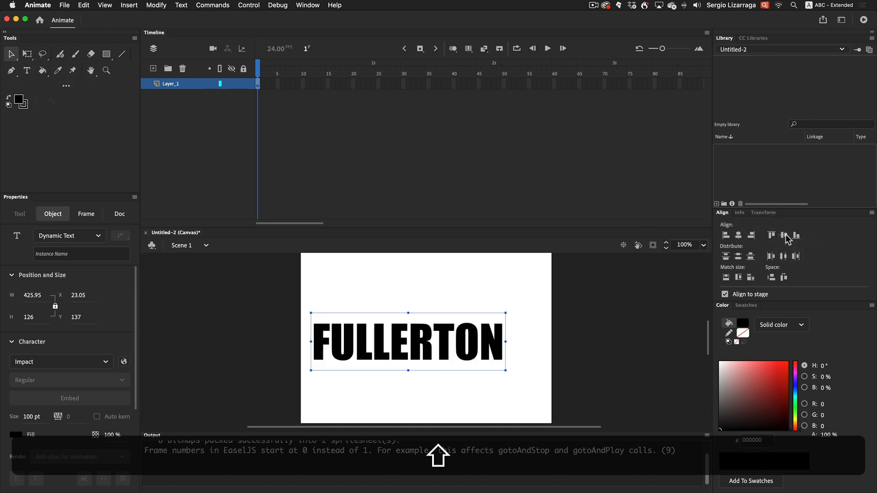
left_click(738, 235)
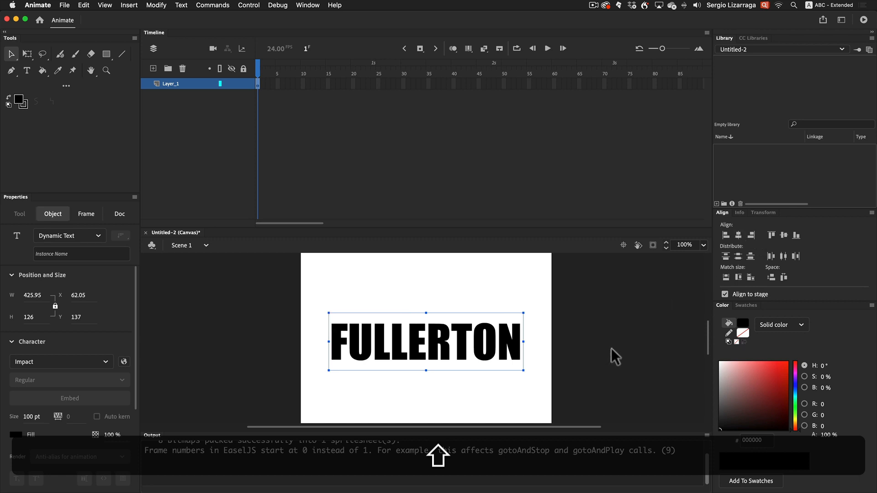
Step: Break the FULLERTON text apart into single letters and distribute them to separate layers
key("shift+super+b")
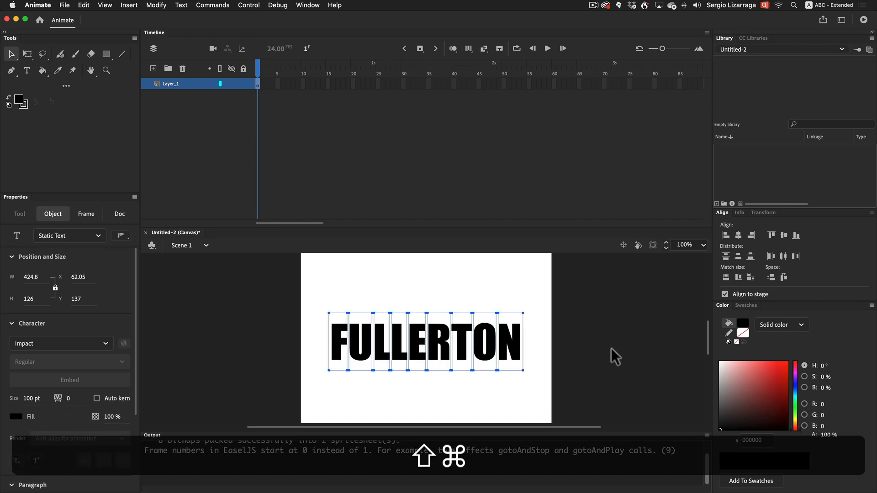
key("shift+super+d")
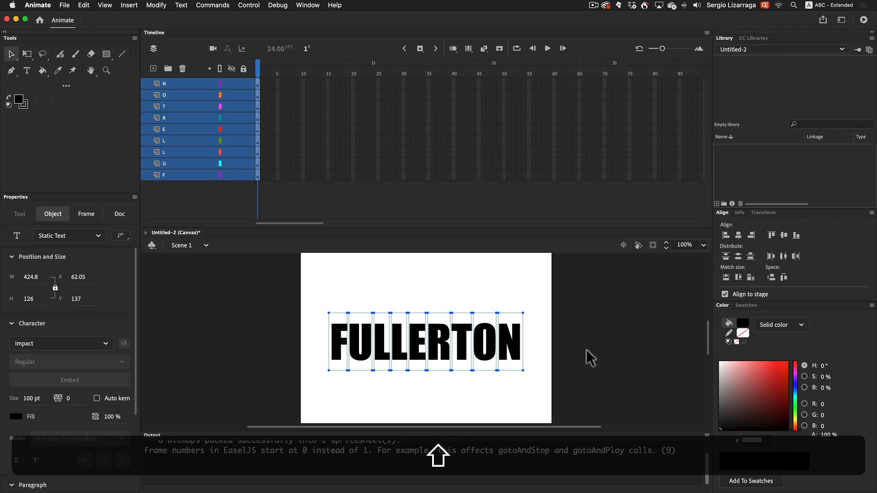
scroll(70, 310, "down", 5)
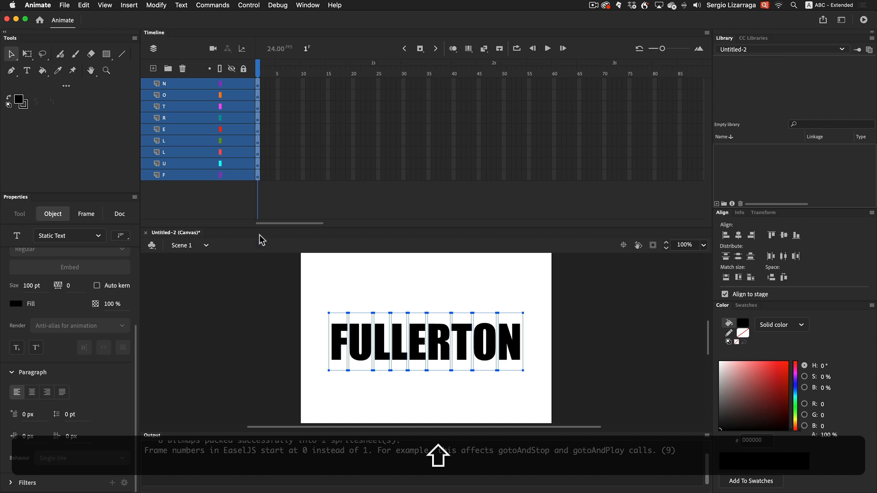
Step: Set the document's frame rate to 60 FPS
left_click(189, 305)
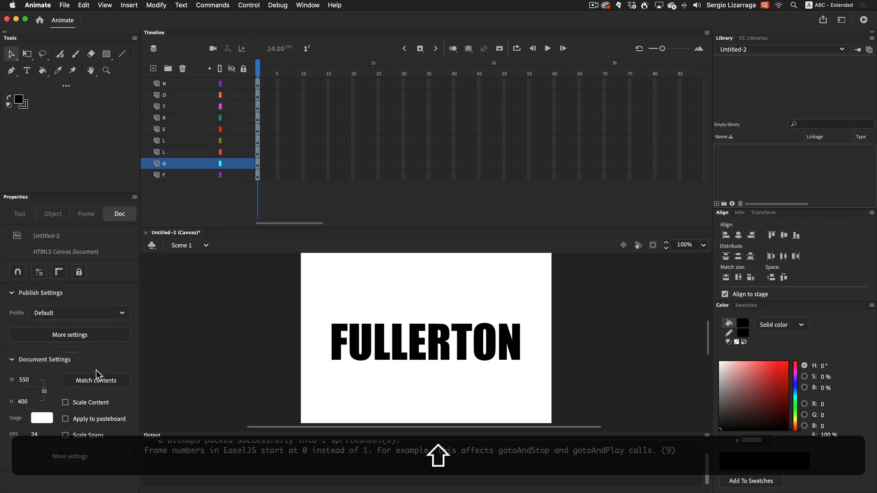
left_click(36, 436)
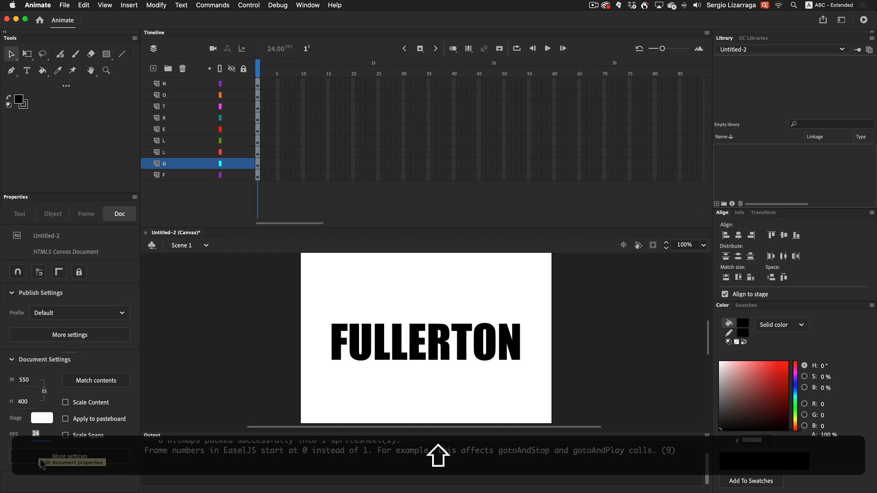
type("60")
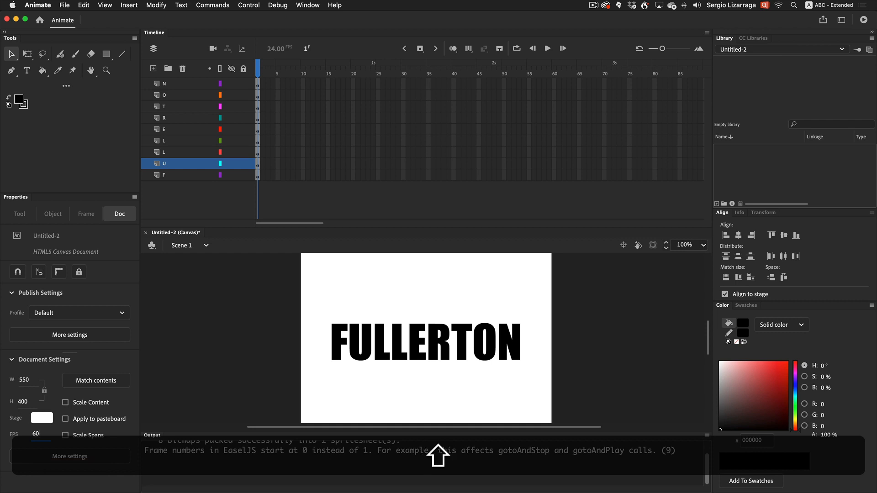
key("Return")
Step: Create classic tweens for all the letters, converting their frame content to symbols
left_click_drag(250, 301, 603, 371)
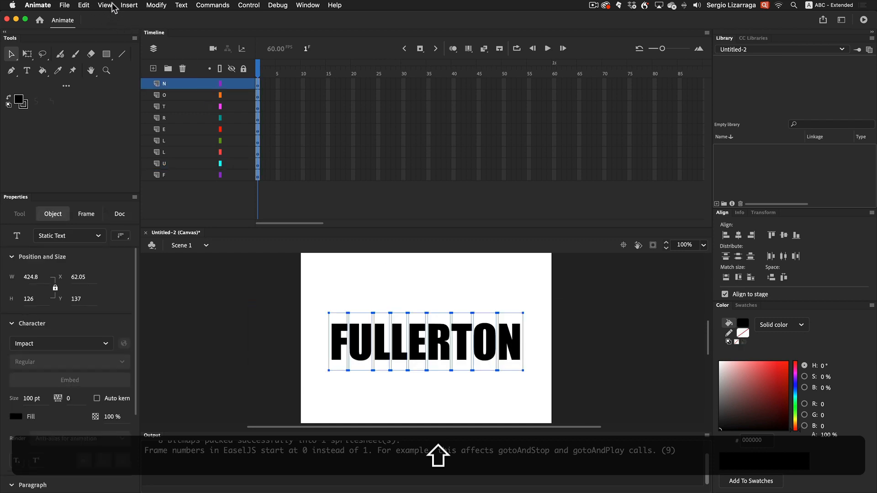
left_click(131, 6)
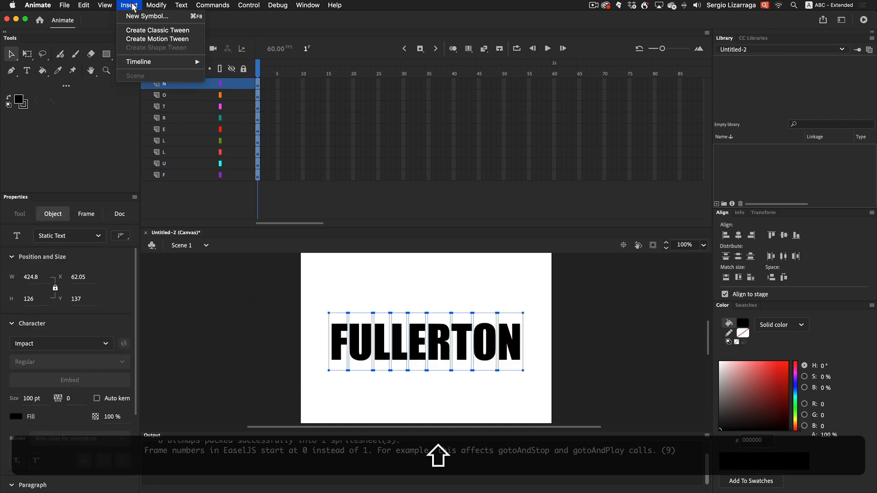
left_click(138, 30)
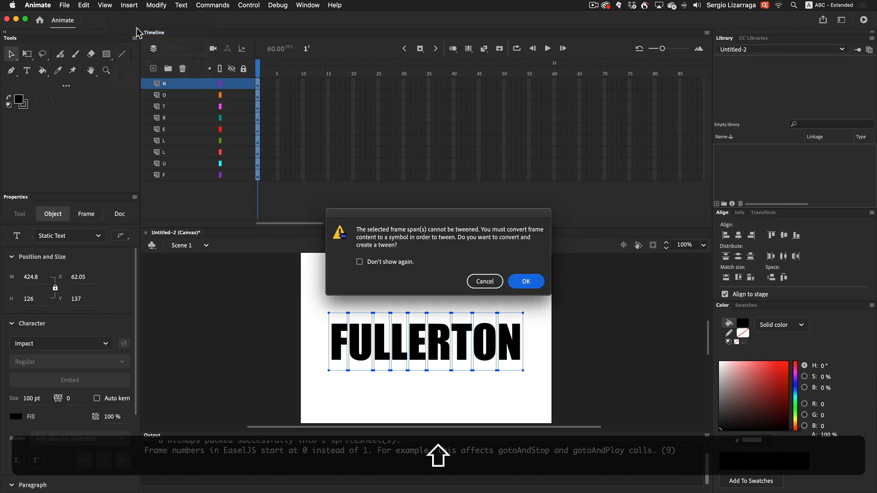
left_click(526, 281)
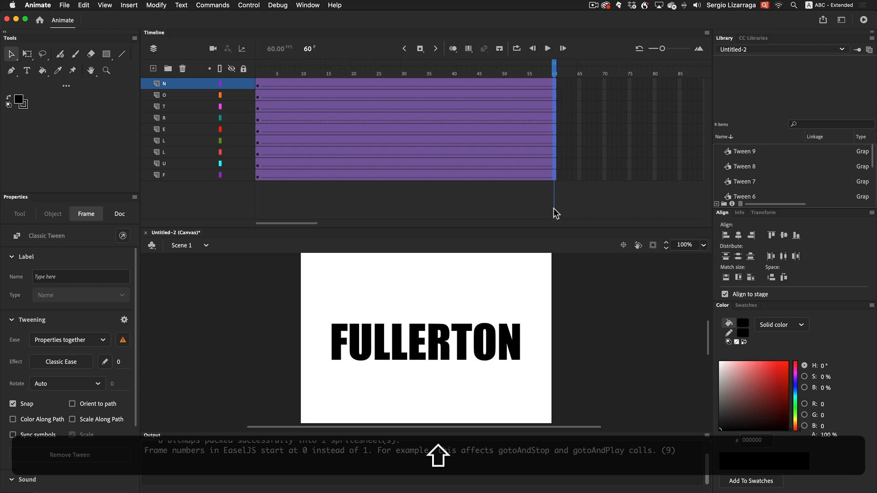
Step: Set the document's frame rate to 30 FPS
left_click(244, 340)
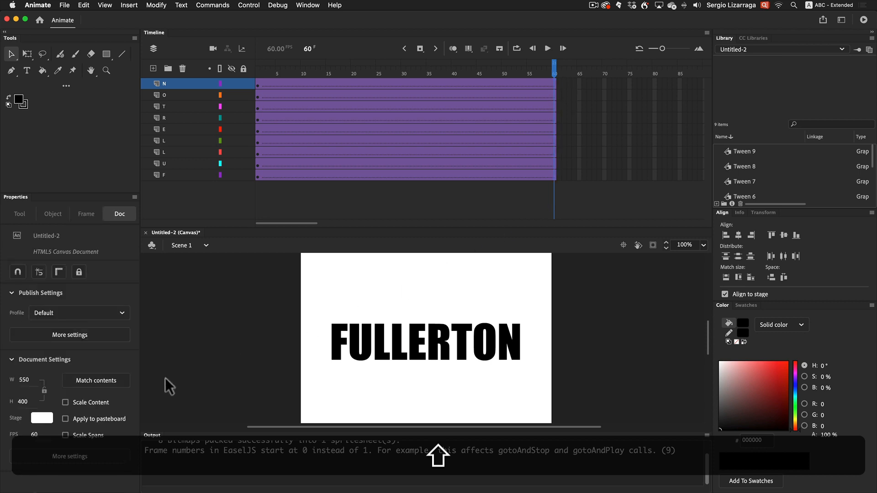
left_click(33, 436)
type("30")
key("Return")
Step: Try converting frame 60 of all letter layers to keyframes, and undo it
left_click(553, 178)
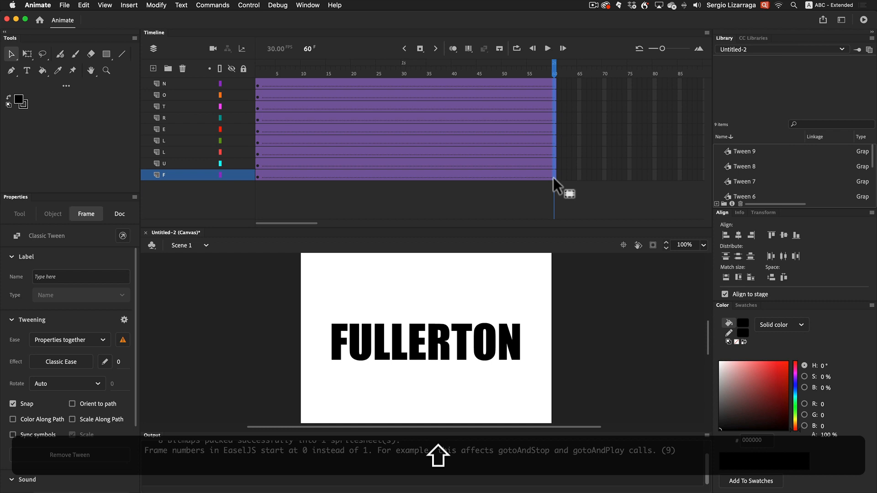
key("F6")
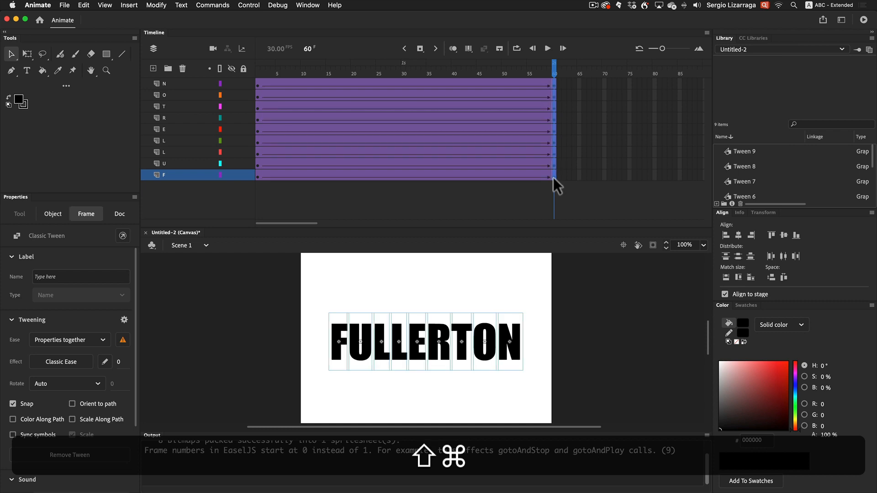
key("super+z")
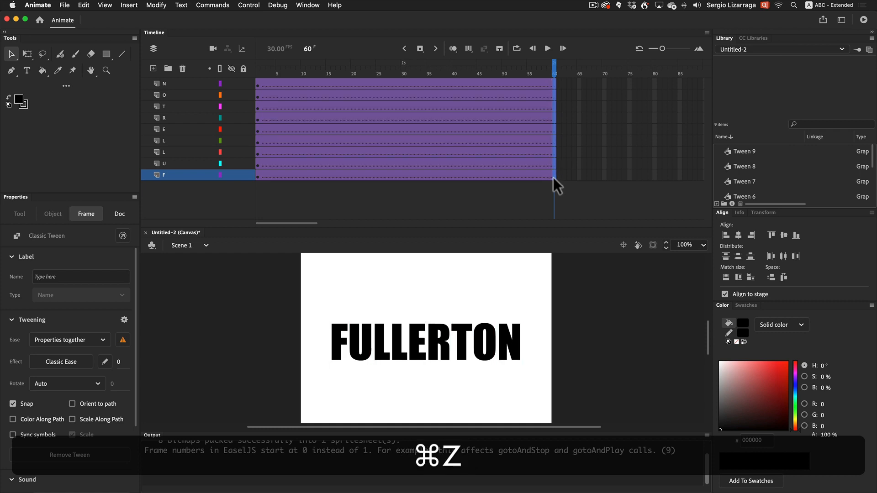
Step: Try the Insert Keyframe command on frame 60 of all letter layers, and undo it
right_click(554, 81)
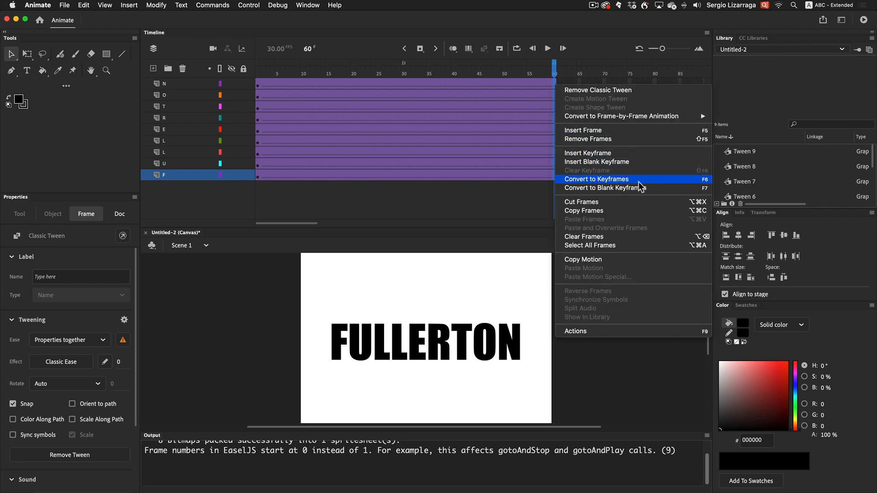
left_click(598, 153)
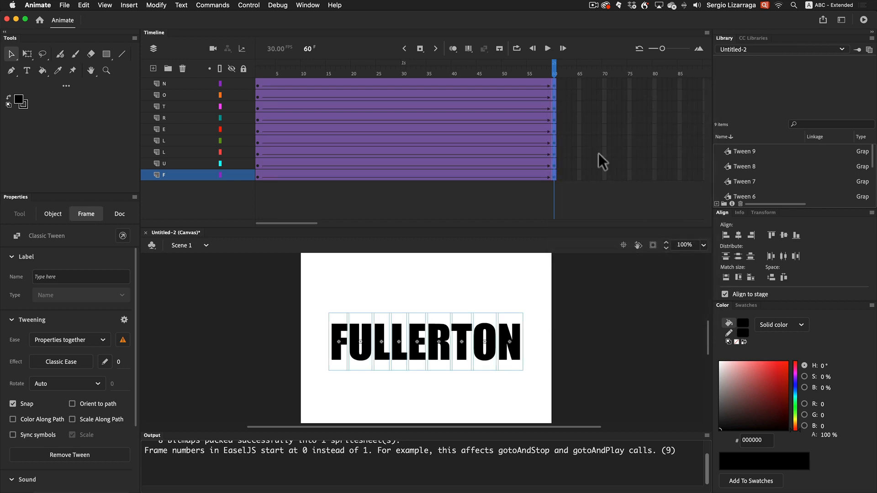
key("super+z")
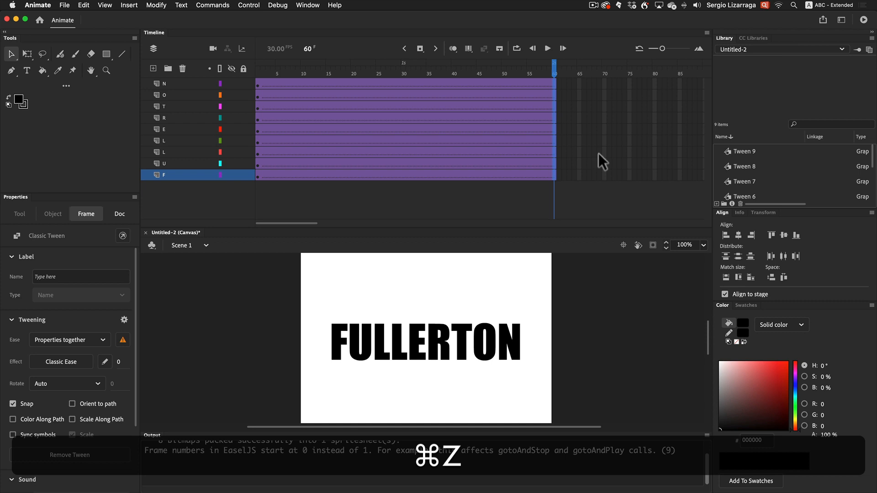
Step: Reselect frame 60 from layer N to layer F, try the Convert to Keyframes command, and undo it
left_click(598, 153)
left_click(555, 85)
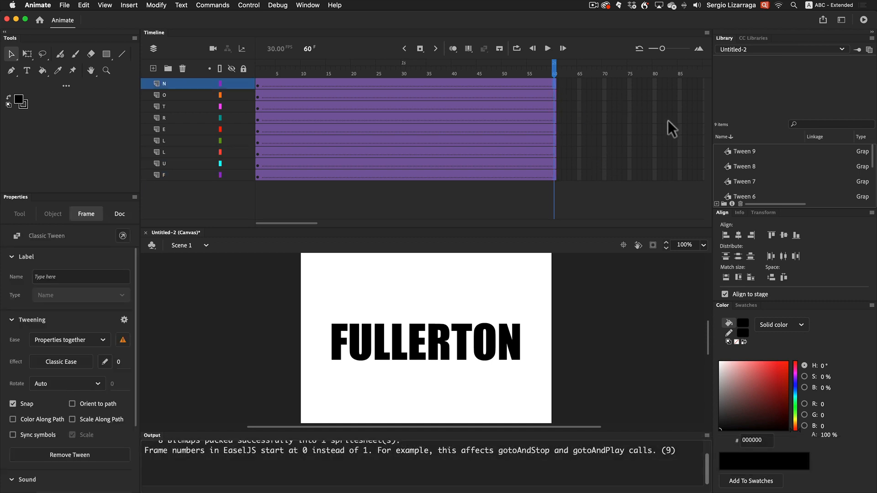
key("shift")
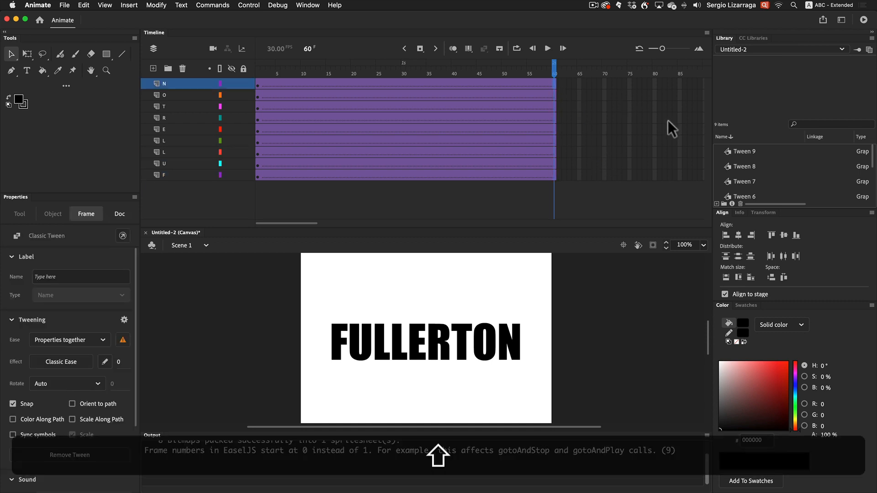
left_click(555, 176, "shift")
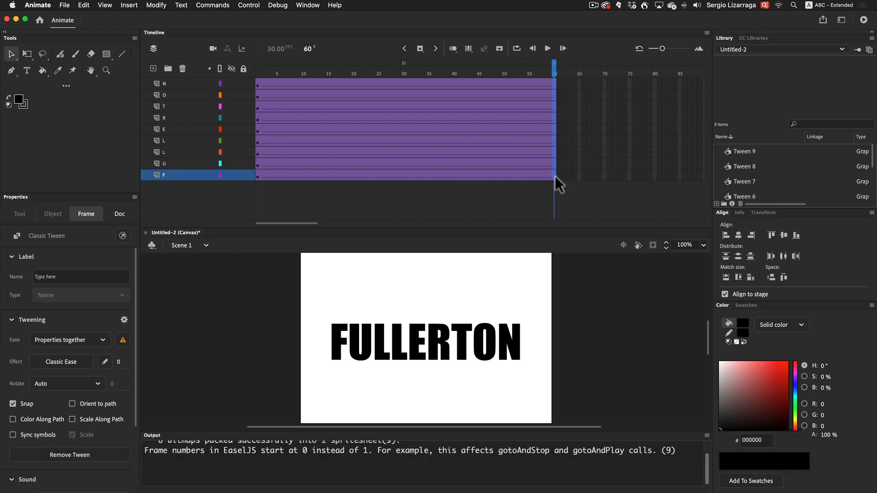
right_click(555, 176)
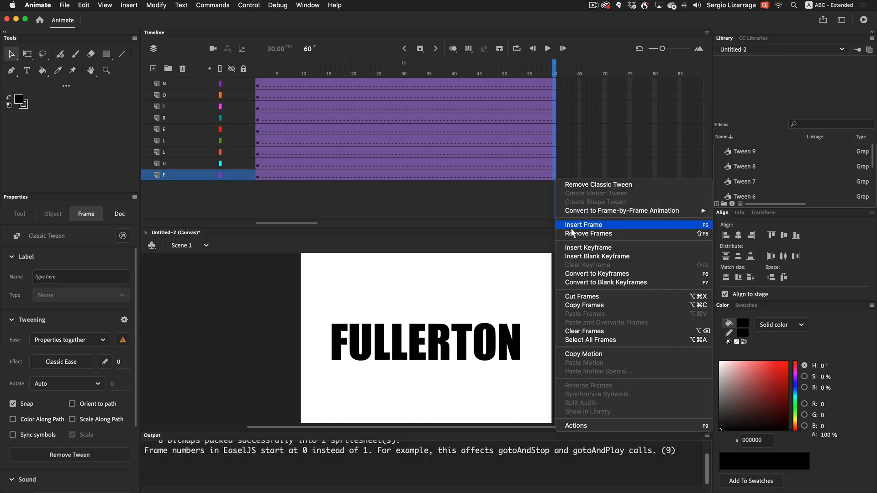
left_click(582, 274)
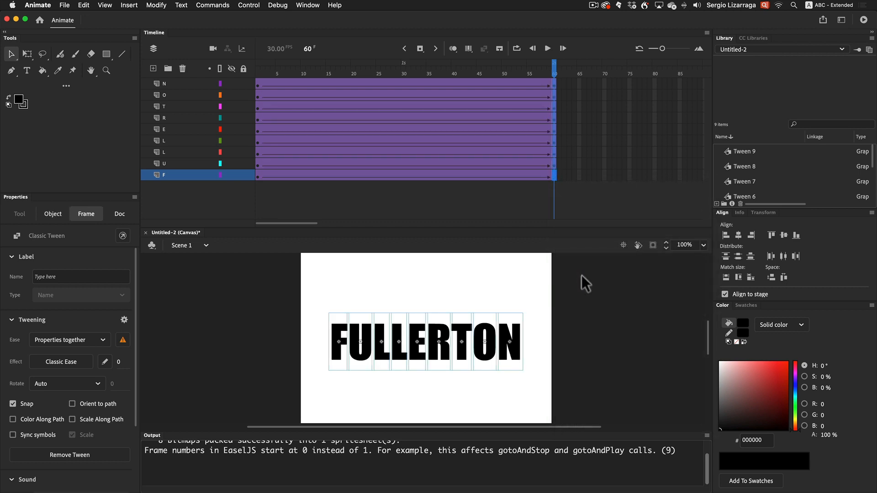
key("super+z")
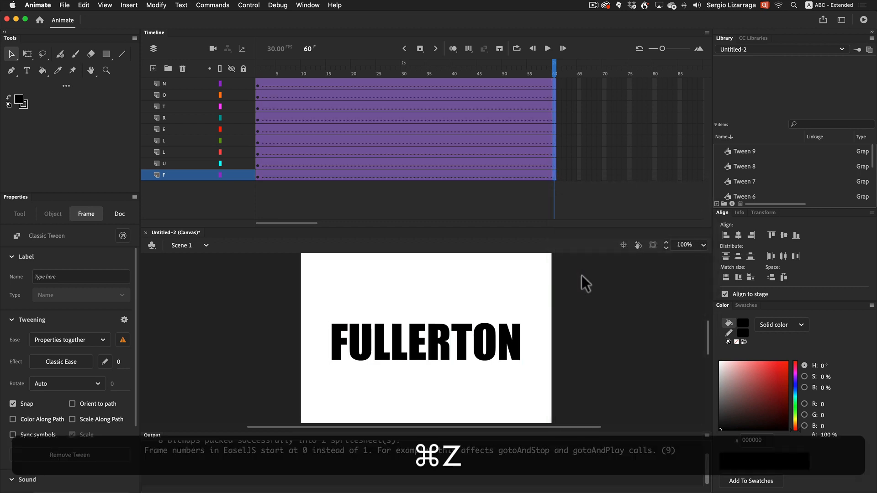
Step: Copy the frame 1 keyframes of all letter layers, from N to F, to frame 60
left_click(600, 140)
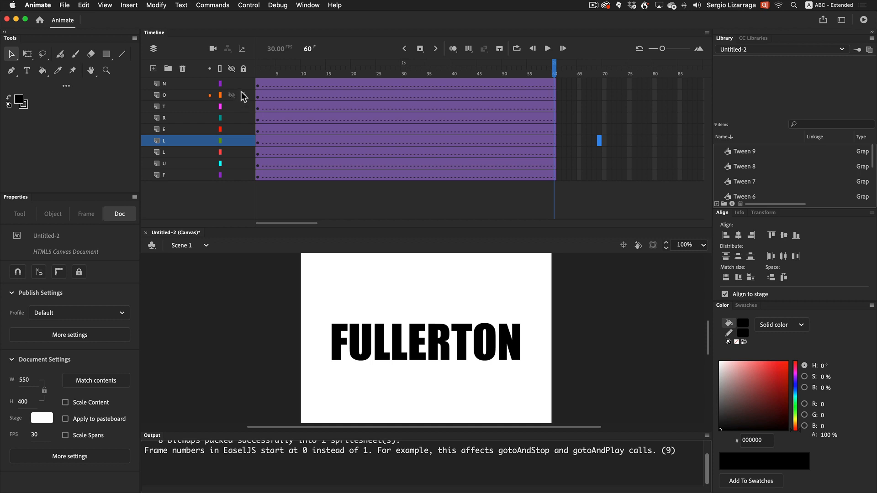
left_click(258, 84)
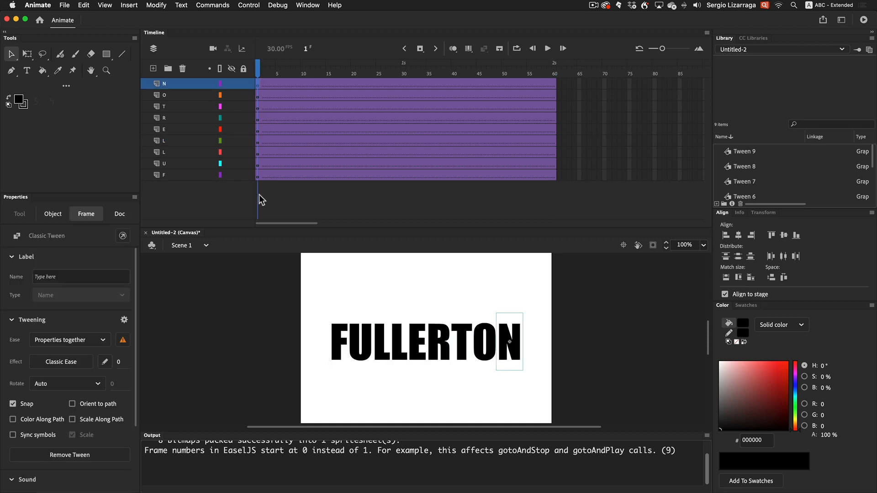
left_click(258, 177, "shift")
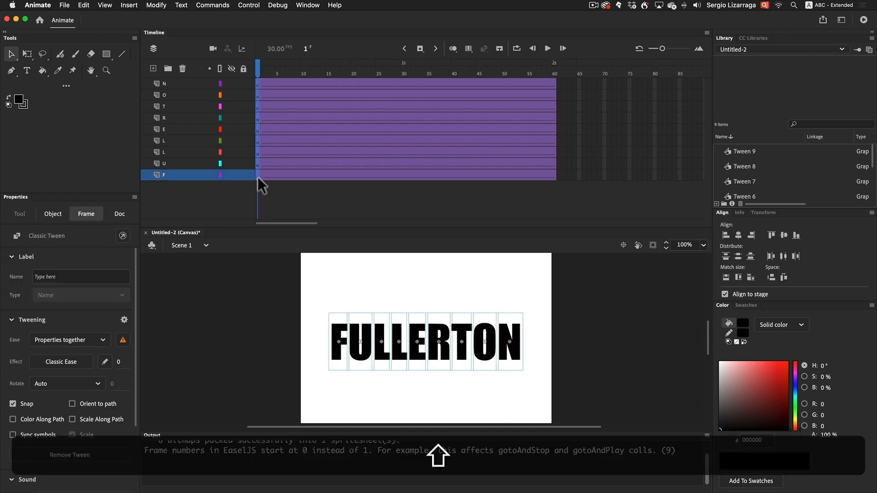
left_click(315, 196)
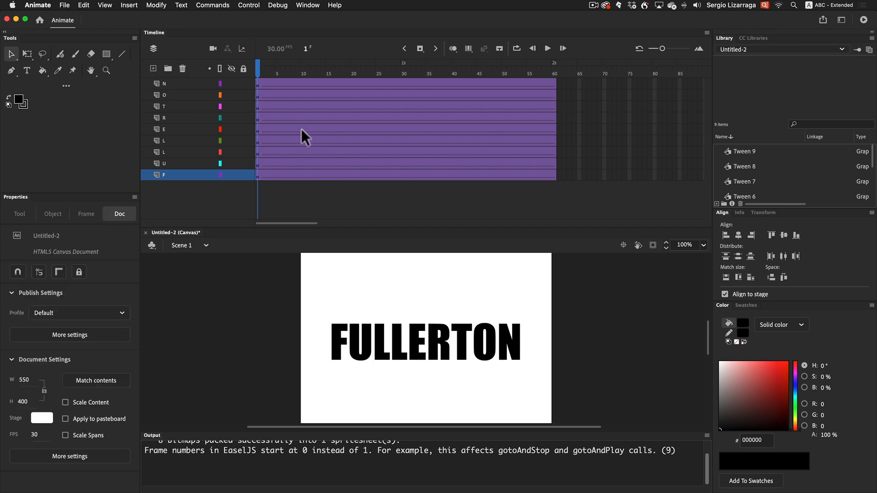
left_click(257, 84)
key("shift")
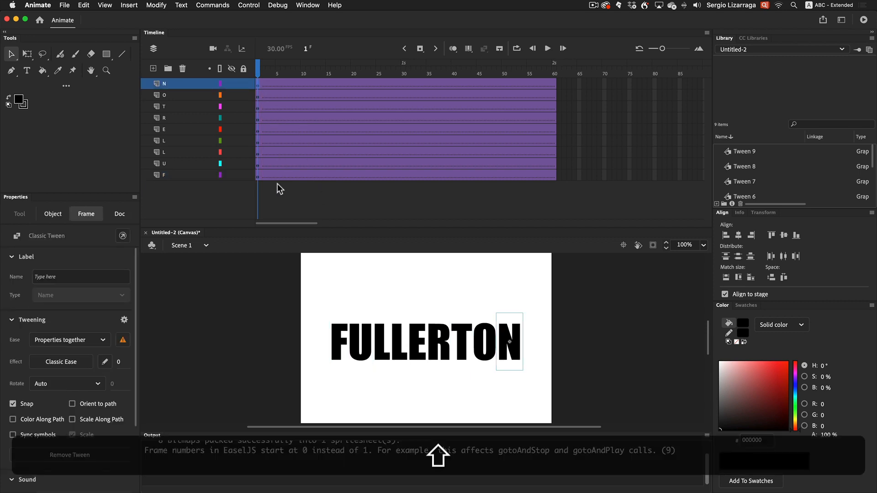
left_click(258, 175, "shift")
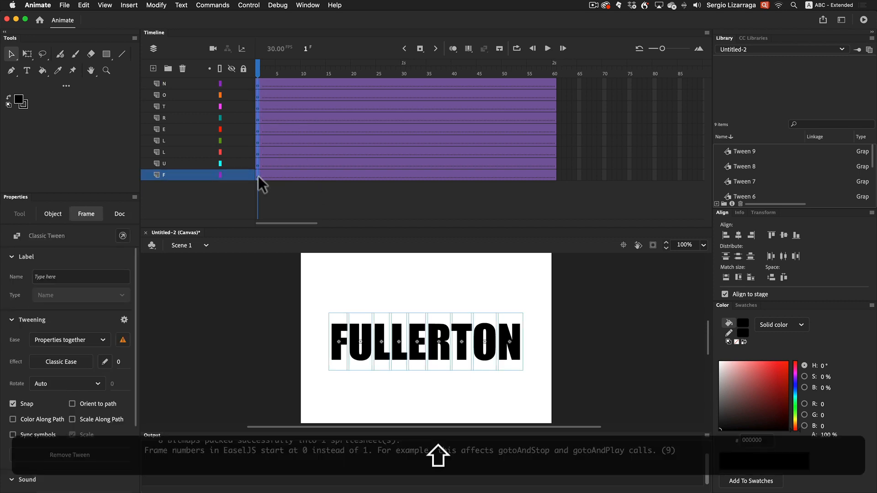
key("alt")
left_click_drag(259, 176, 554, 177)
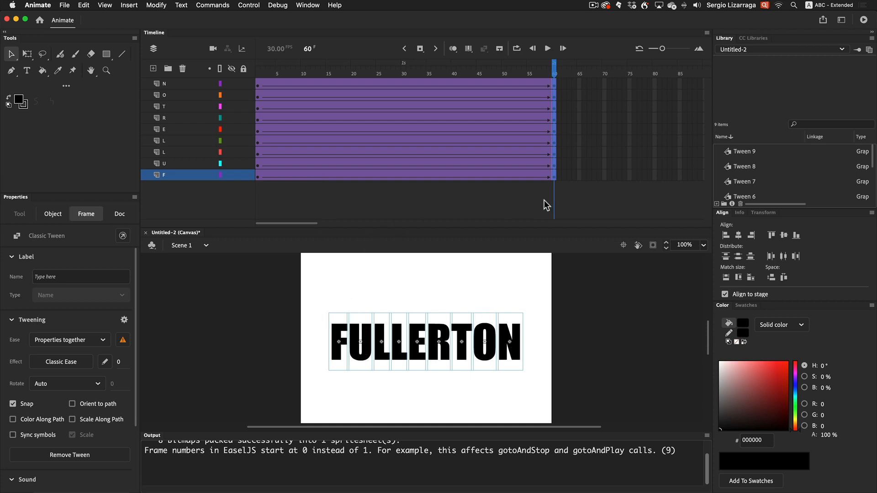
Step: Convert frame 10 to keyframes on all letter layers, from N to F
left_click(304, 84)
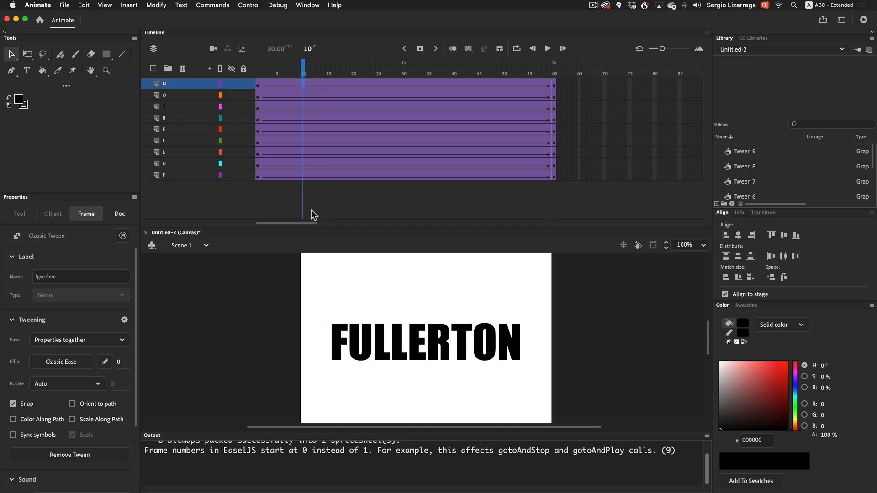
left_click(303, 176, "shift")
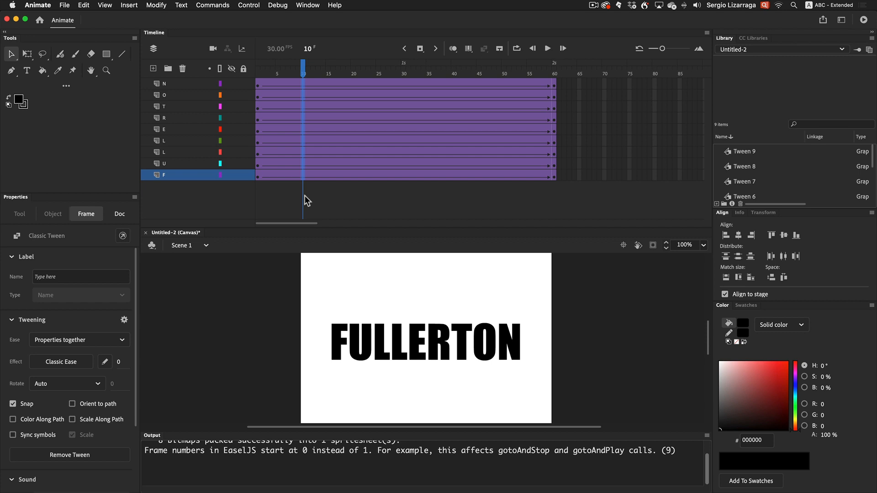
key("F6")
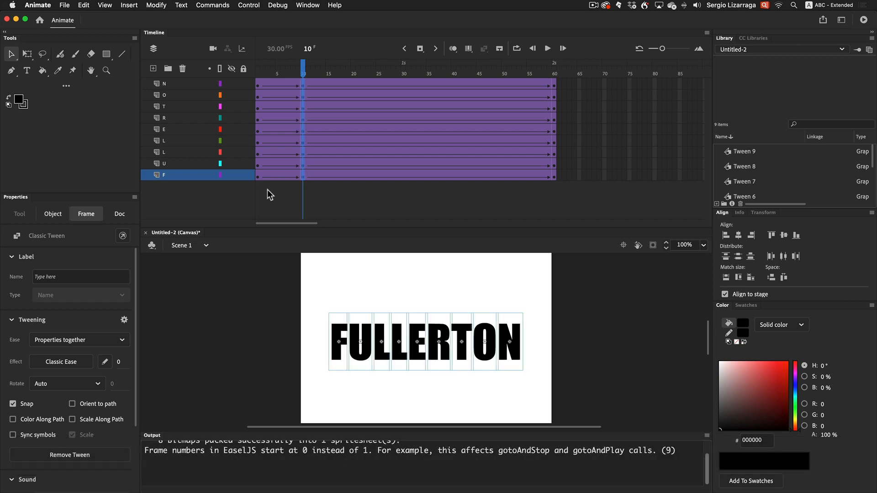
Step: Copy the frame 10 keyframes of all letter layers to frames 15 and 20
left_click(328, 83)
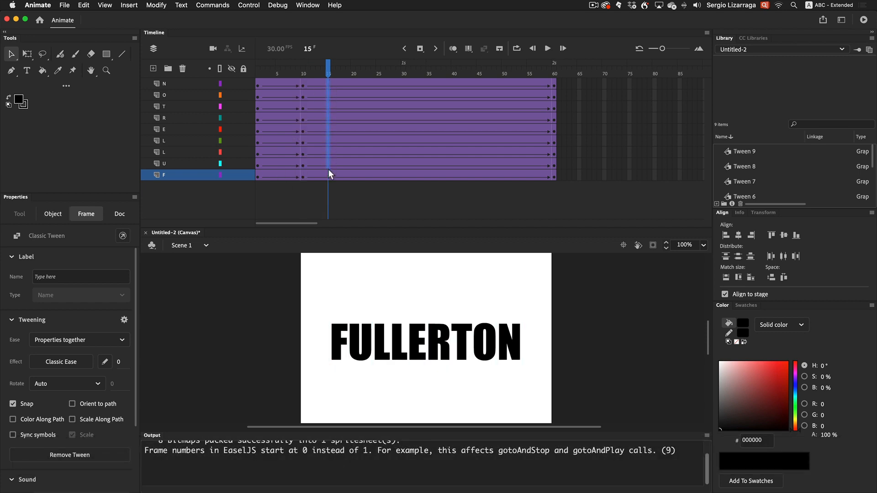
left_click(361, 192)
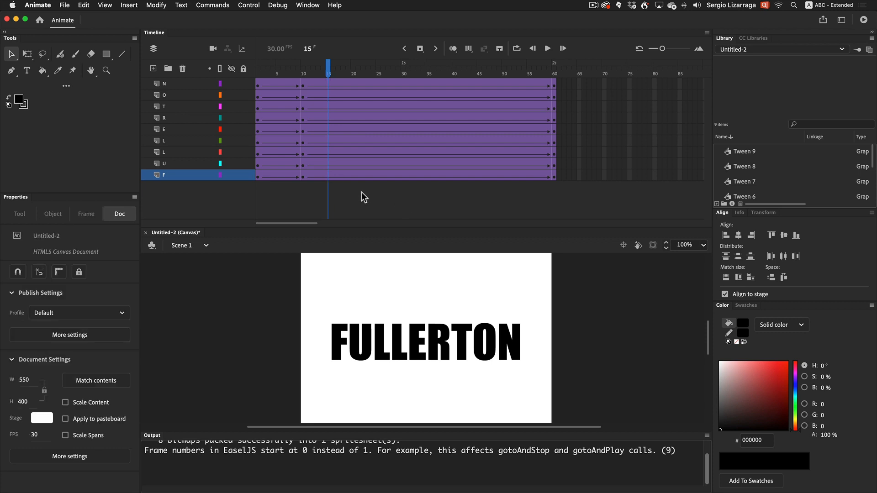
left_click(303, 85)
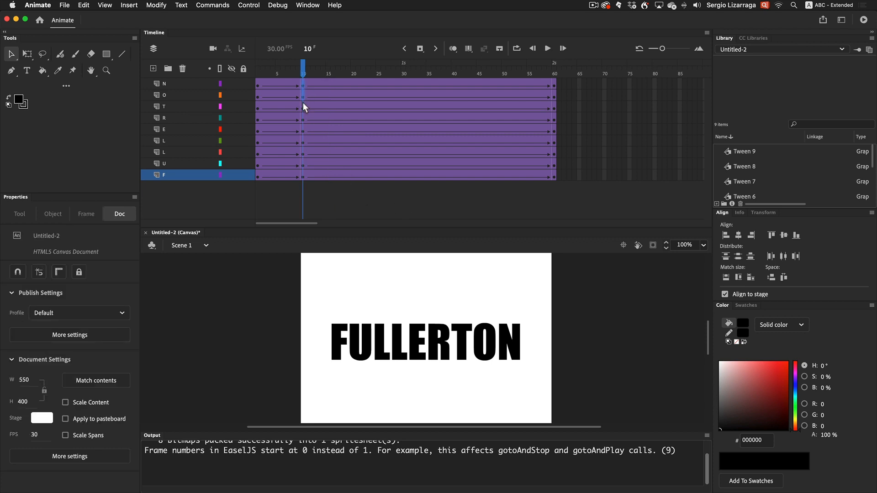
left_click(302, 180)
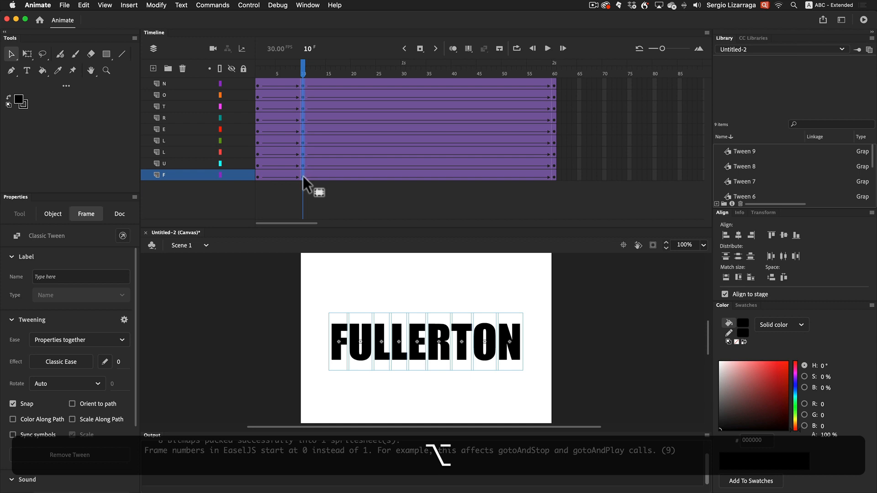
left_click_drag(303, 177, 354, 176)
left_click(386, 200)
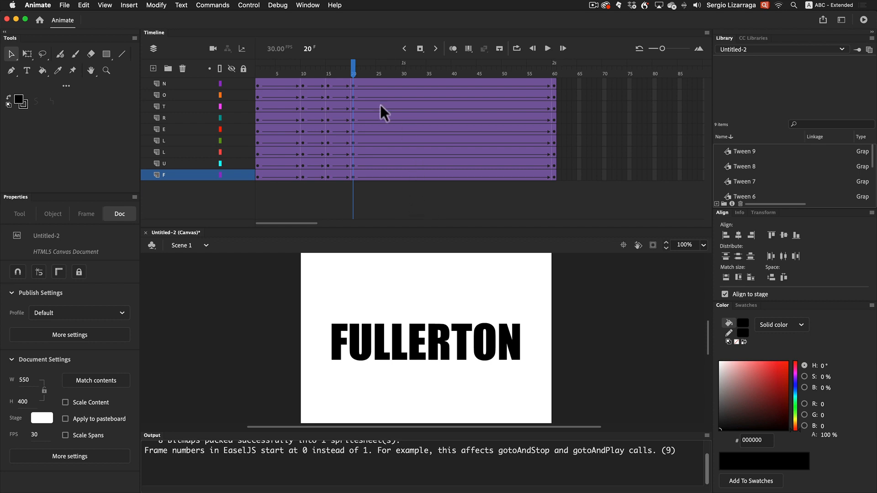
Step: At frame 15, select all the letters on the stage and move them straight up to Y 117
left_click_drag(355, 73, 327, 73)
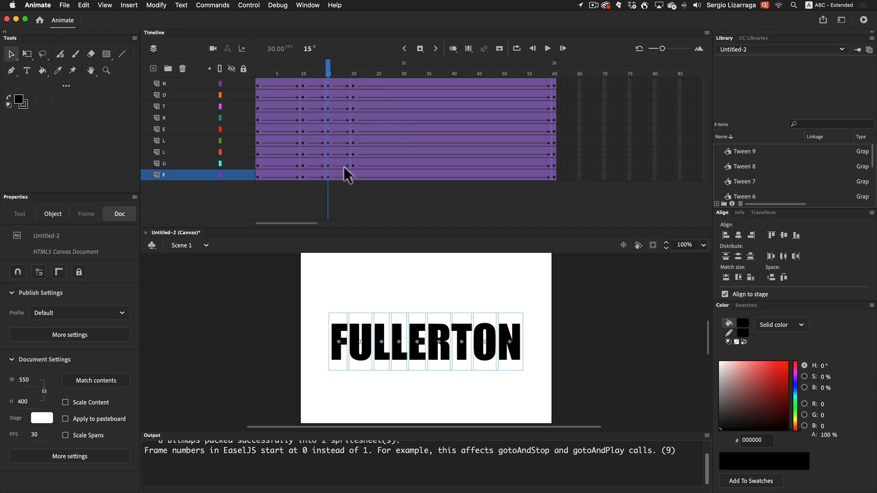
left_click_drag(314, 293, 533, 379)
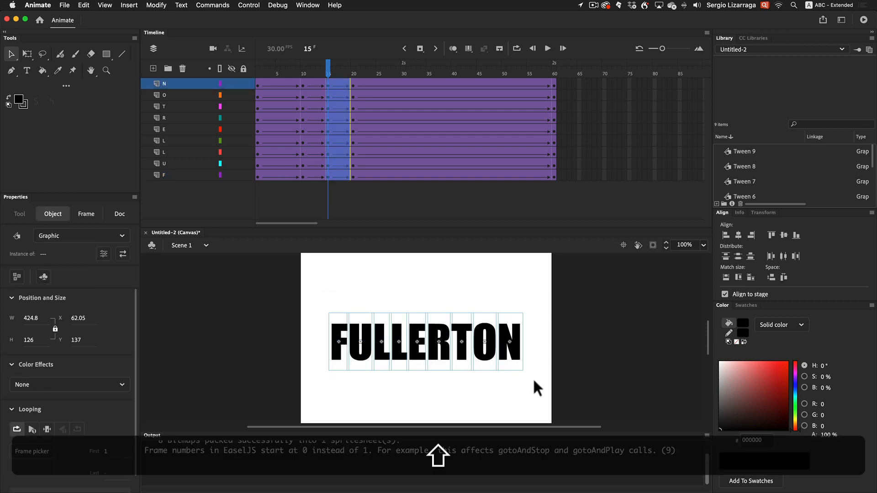
key("shift+Up")
key("shift+Up")
key("shift+Up")
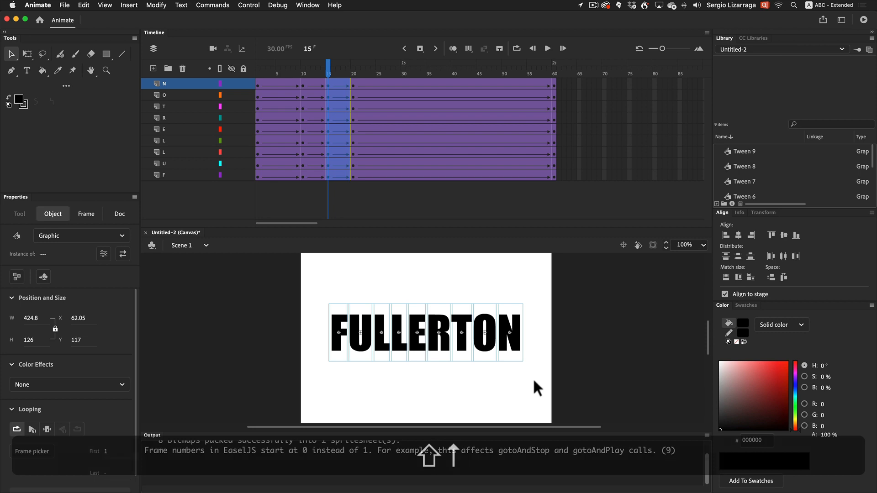
Step: Return to frame 1, test the movie in the browser and close the preview
left_click_drag(330, 63, 223, 82)
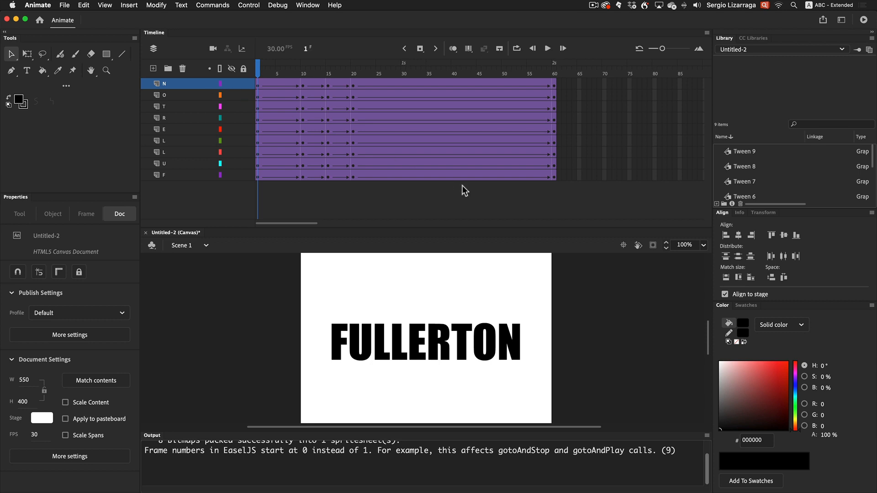
key("super+Return")
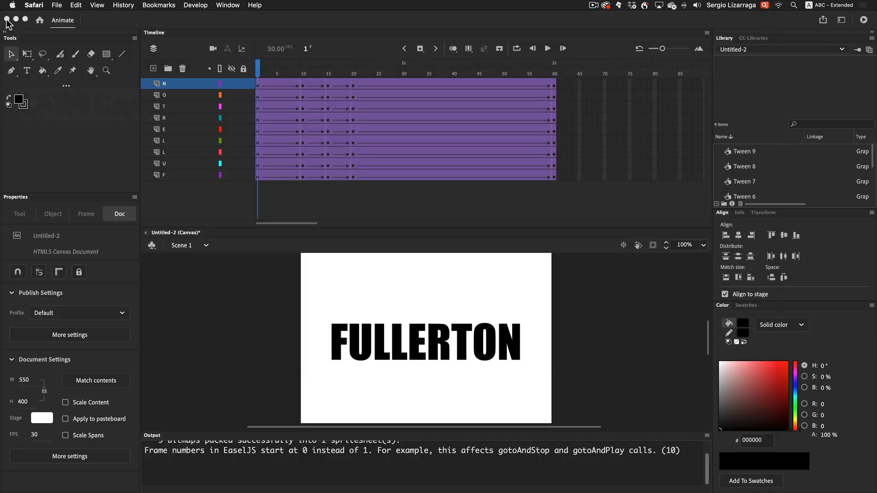
left_click(8, 19)
Step: Add the custom Keyline code snippet to frame 1 to give the canvas a 1px border and center it
left_click(257, 83)
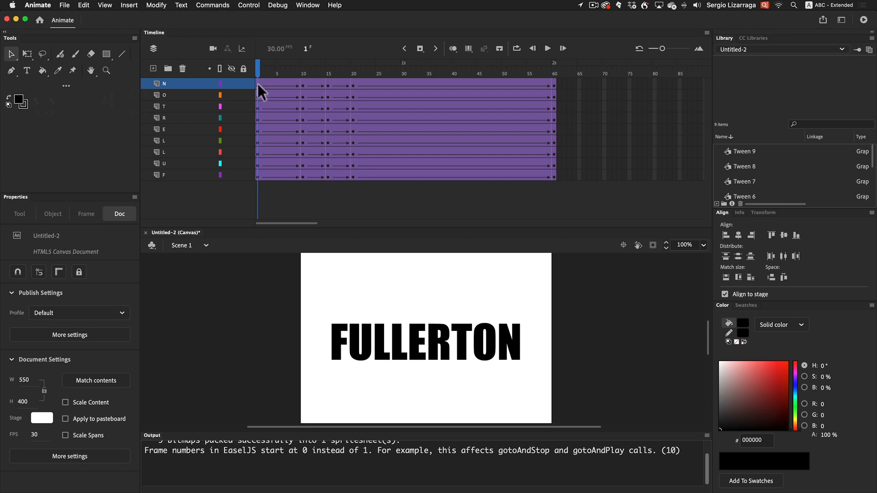
left_click(304, 6)
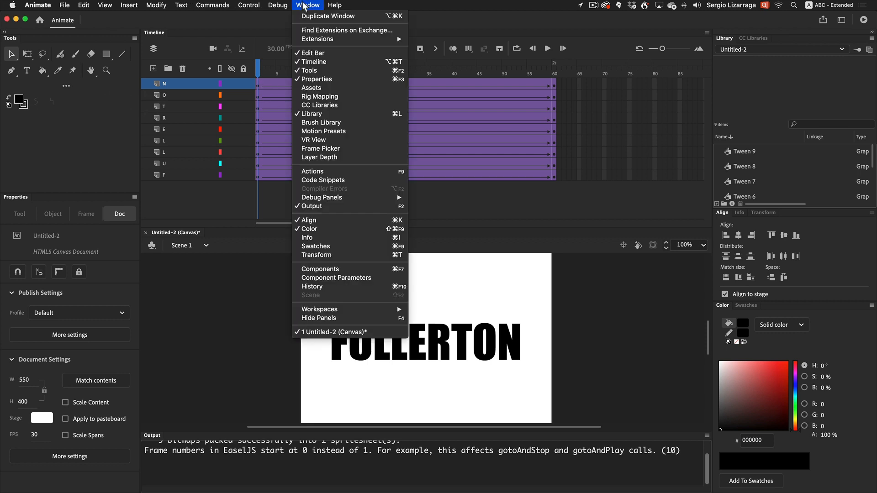
left_click(321, 181)
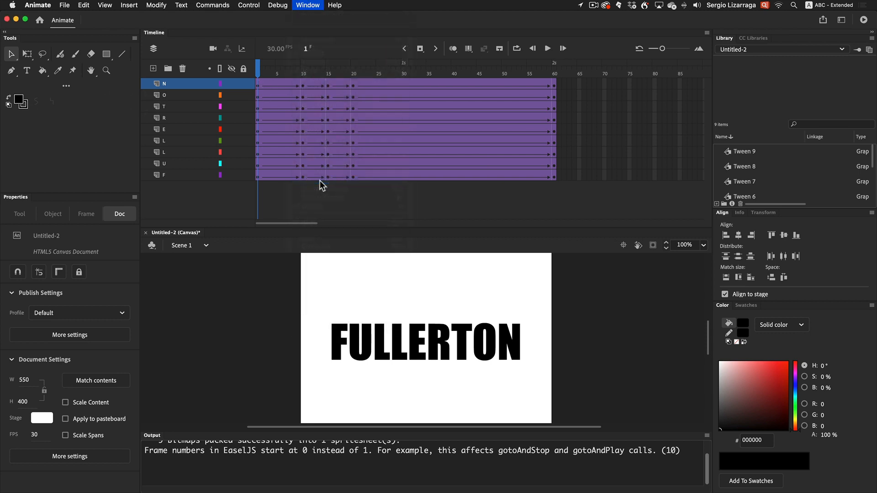
left_click(661, 91)
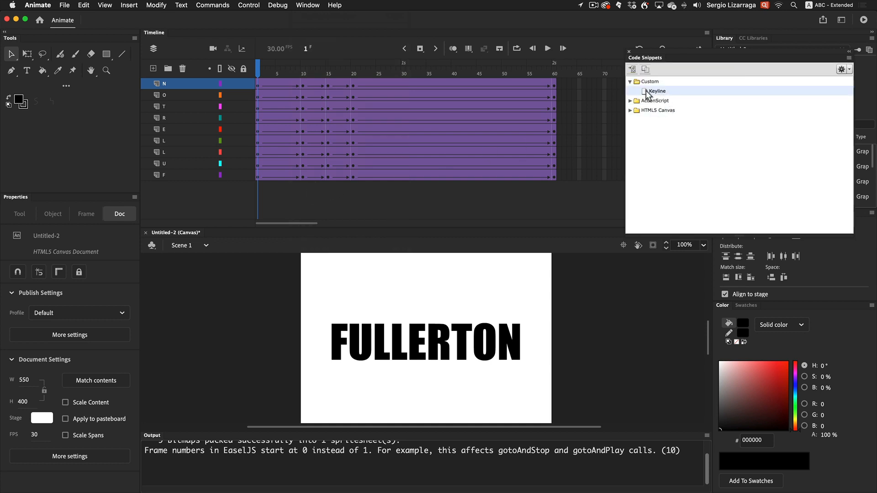
double_click(647, 93)
left_click(523, 294)
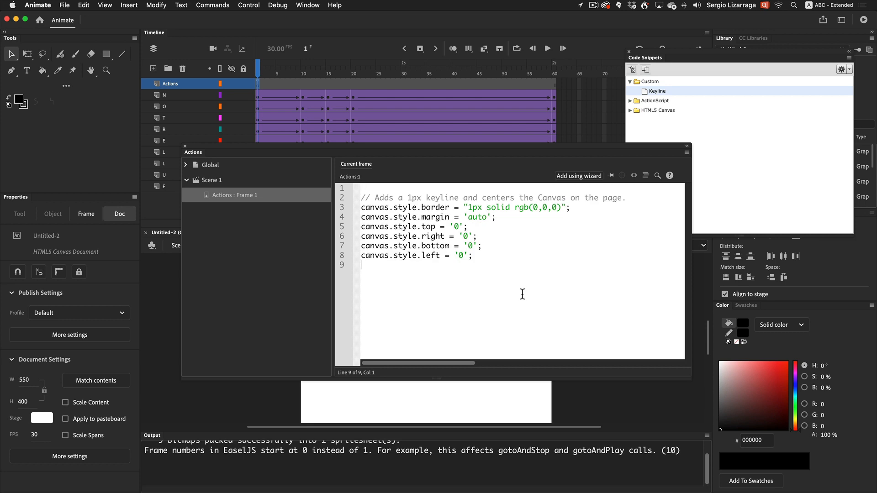
Step: Test the bordered, centered canvas in the browser, and close the preview, the script editor and the code snippets
key("super+Return")
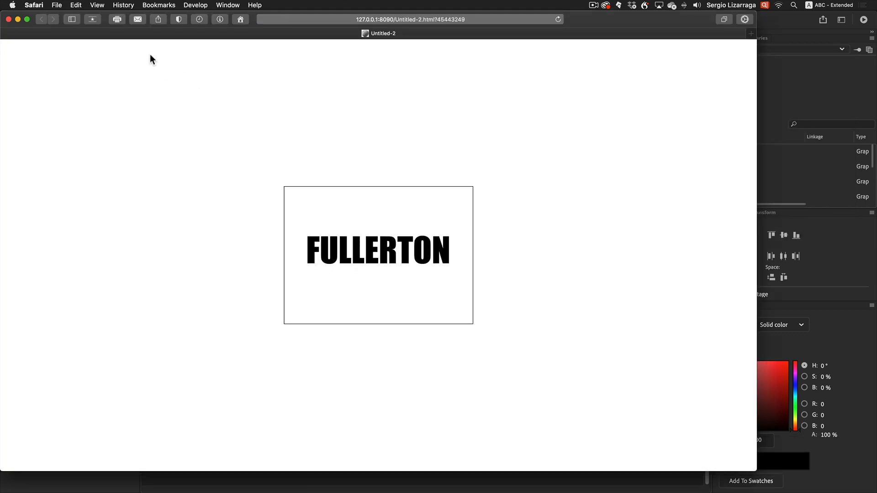
left_click(8, 19)
left_click(285, 240)
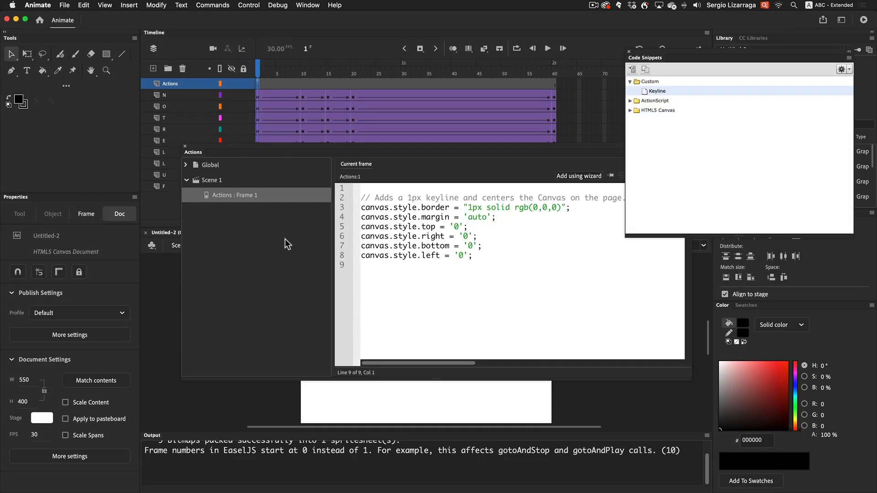
left_click(184, 147)
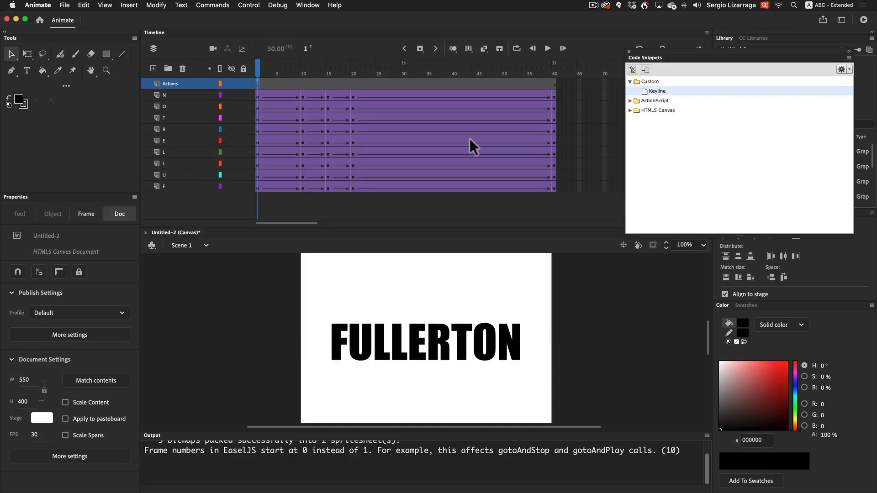
left_click(629, 52)
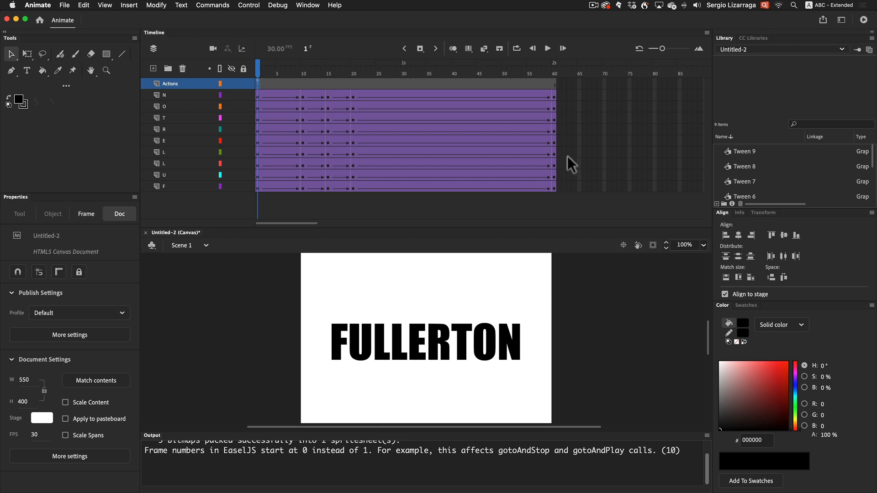
Step: Insert a keyframe at frame 60 of the Actions layer and give it the script this.stop();
left_click(555, 84)
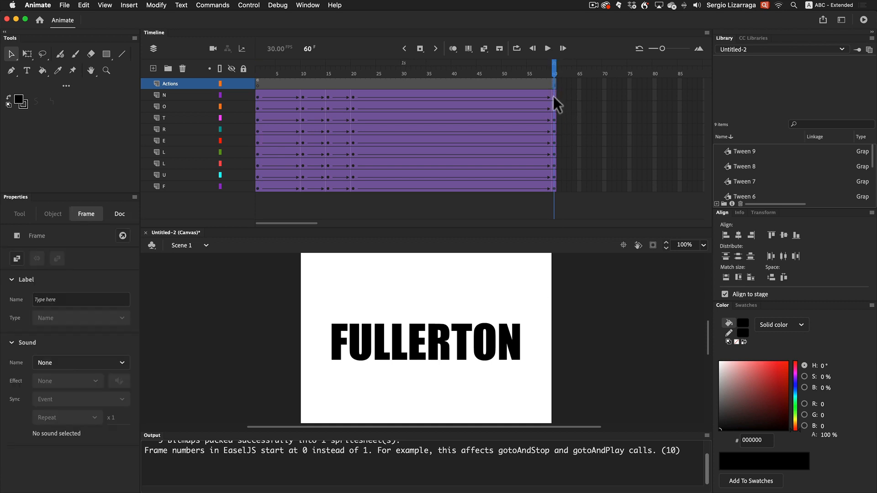
key("F6")
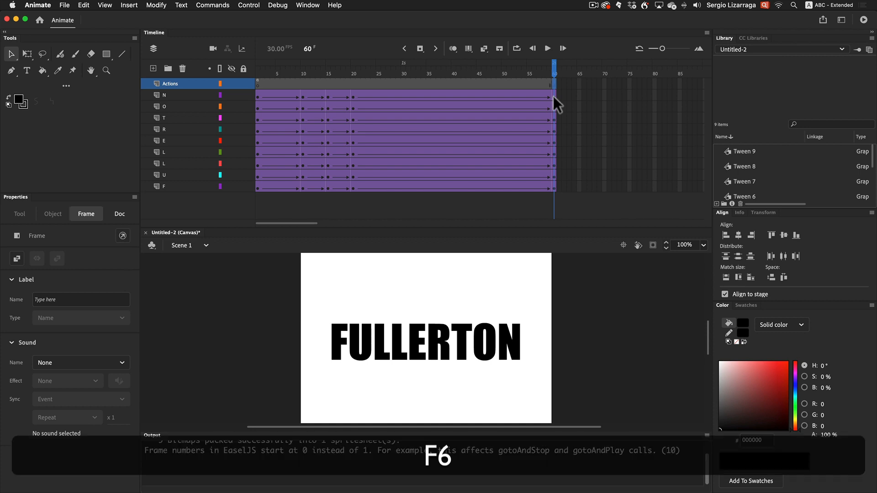
right_click(554, 83)
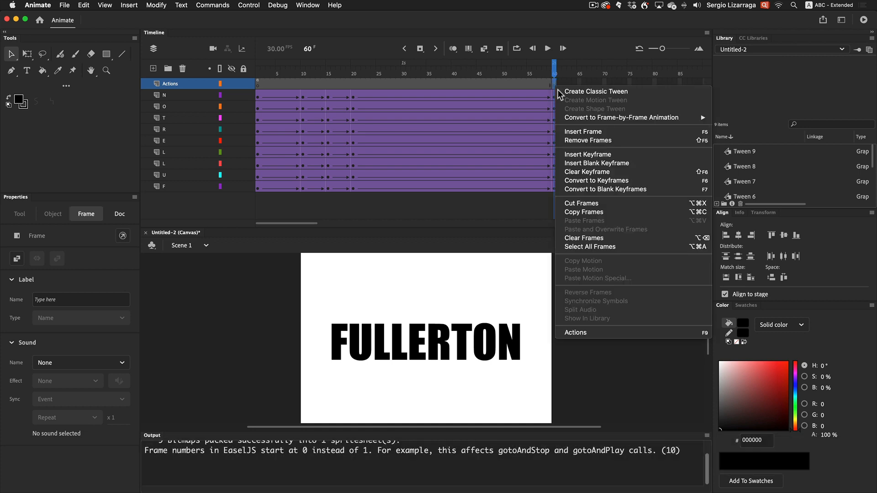
left_click(563, 333)
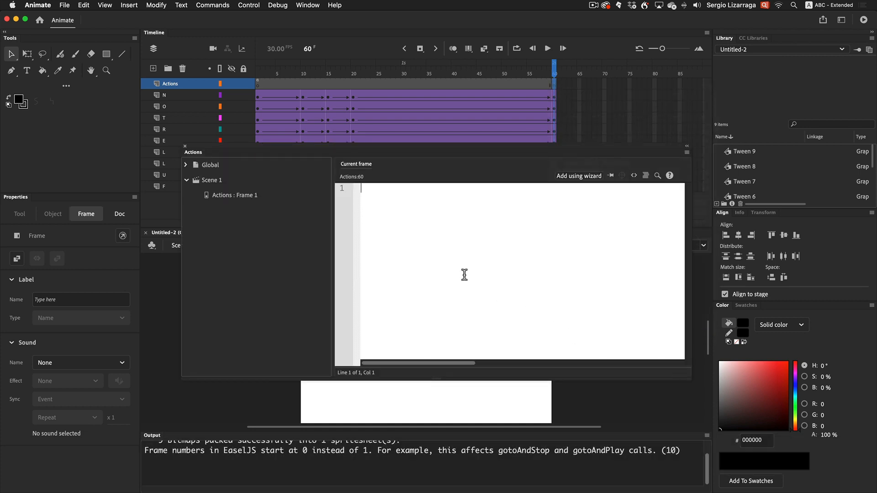
type("this")
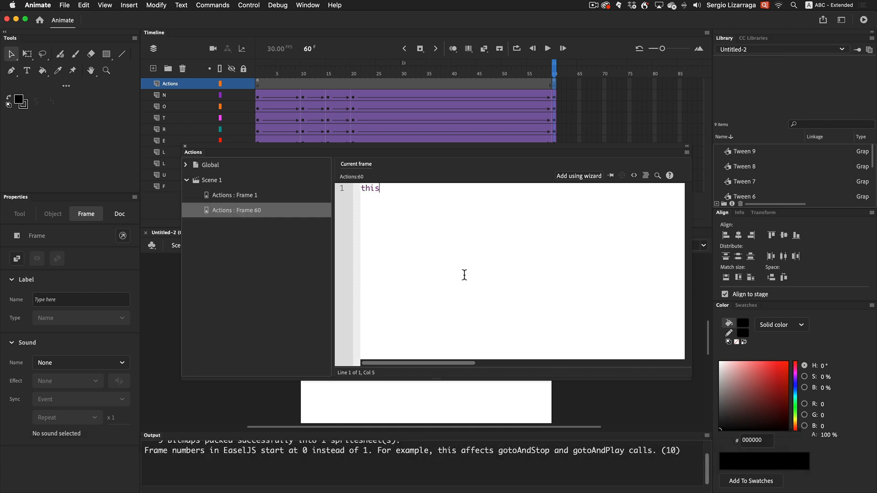
type(".")
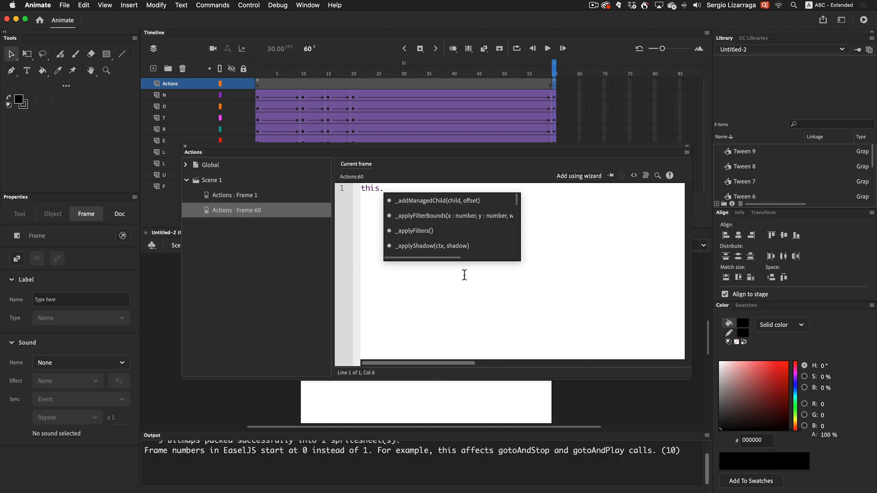
type("stop")
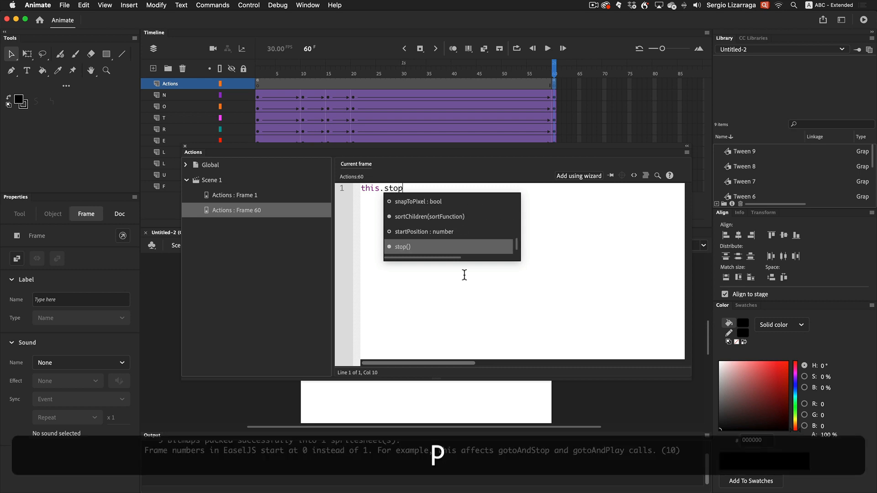
type("()")
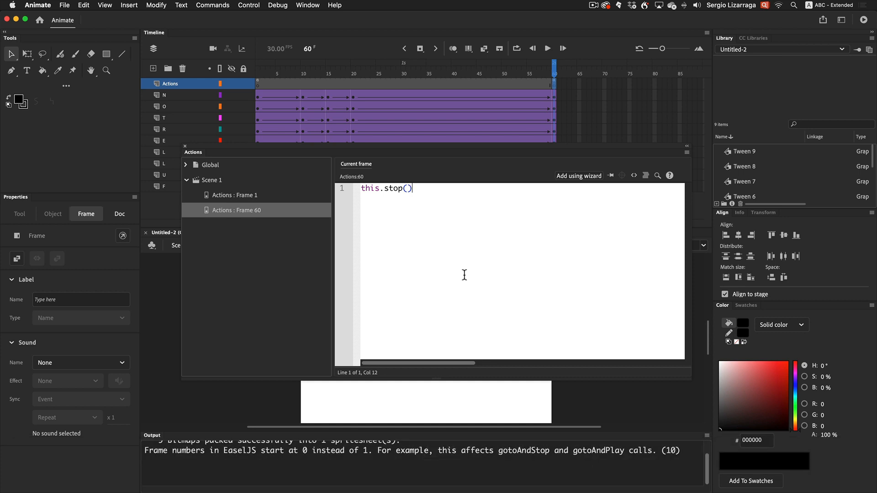
type(";")
Step: Test the movie in the browser, and close the preview and the script editor
key("super+Return")
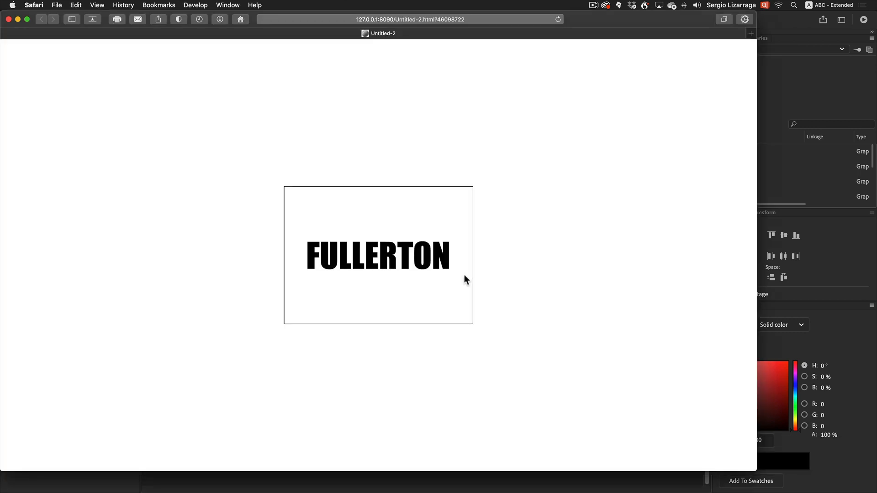
left_click(8, 20)
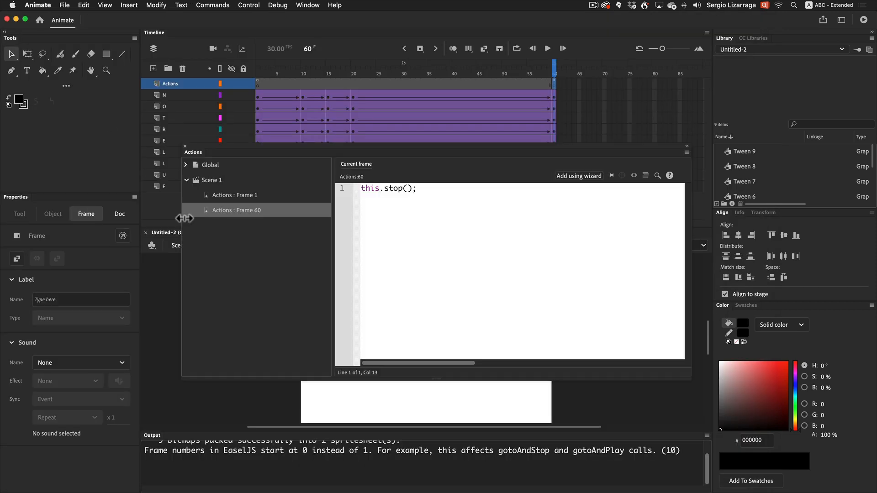
left_click(185, 146)
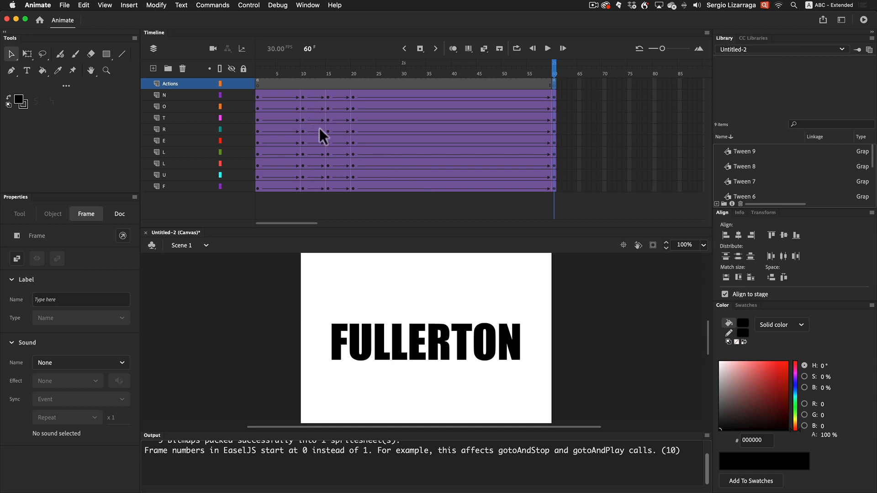
left_click_drag(303, 98, 278, 96)
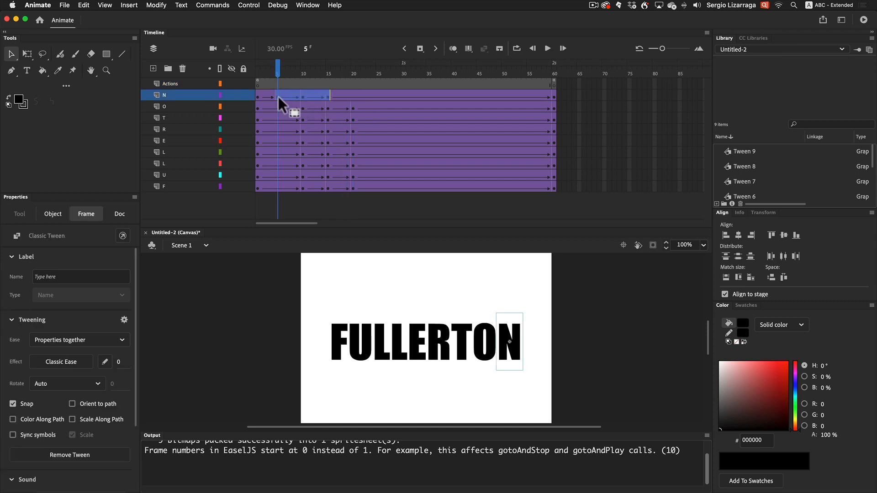
left_click(302, 107)
left_click(302, 96)
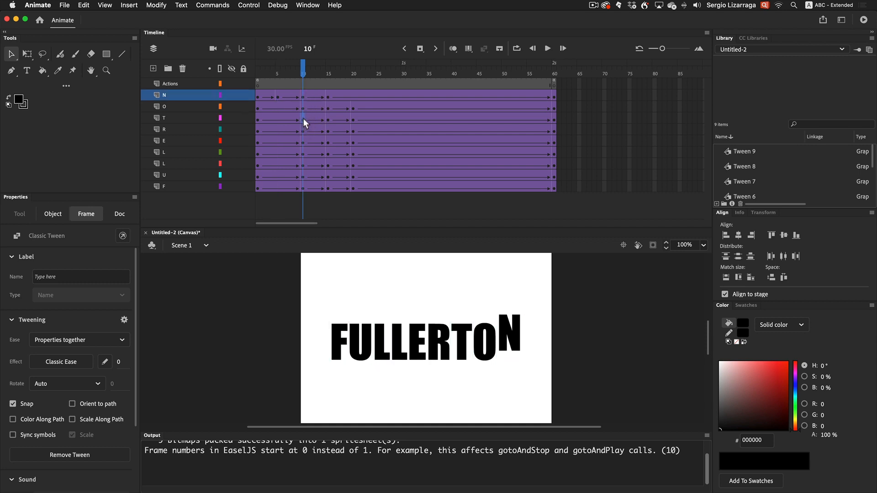
left_click_drag(303, 119, 352, 119)
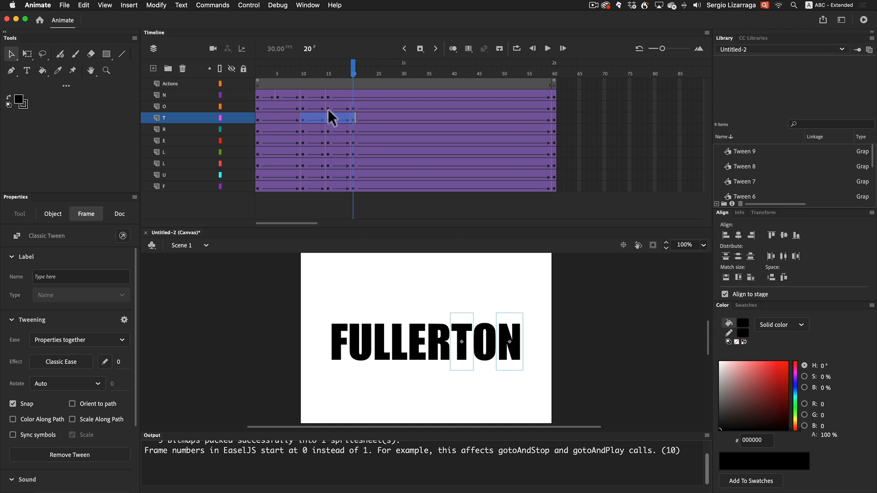
left_click_drag(301, 122, 329, 119)
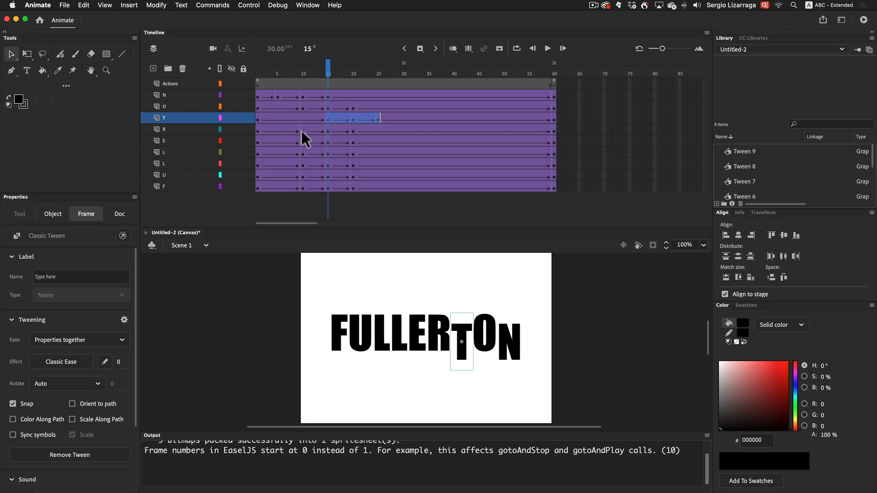
key("super+z")
key("super+z")
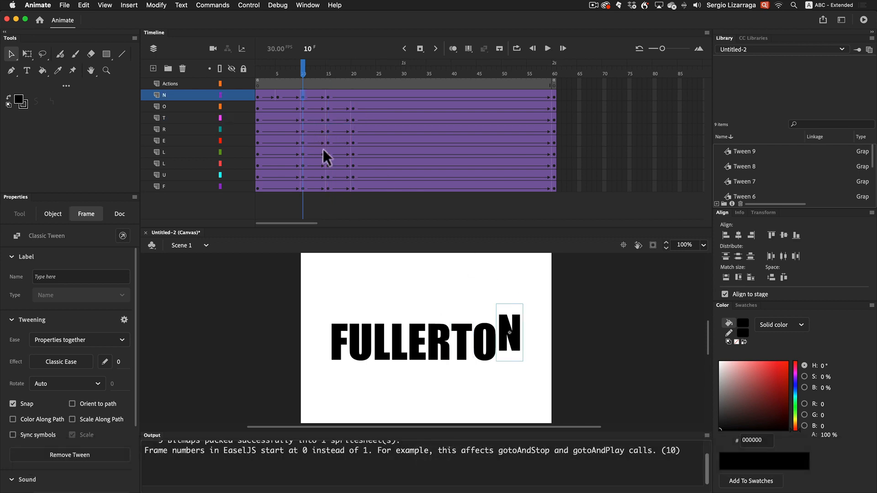
key("super+z")
key("super+z")
key("super+z")
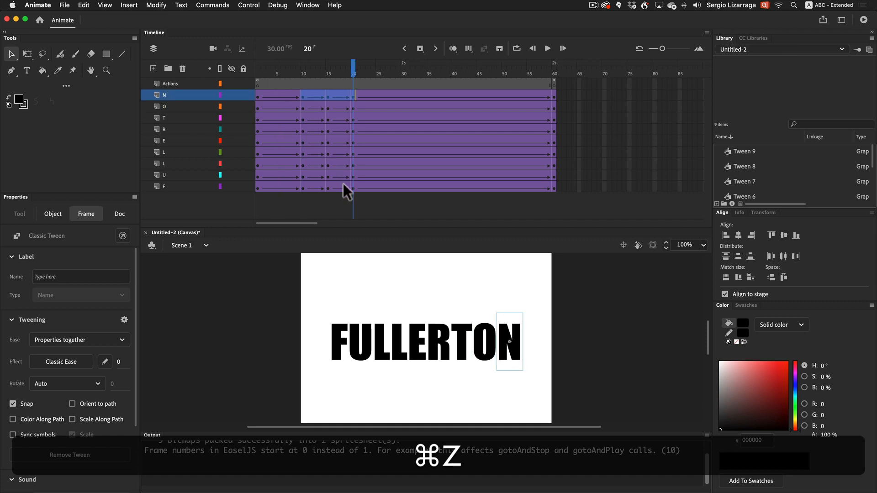
Step: Shift the three bounce keyframes of the F layer to start at frame 5 and those of the L layer above U to start at frame 15
left_click_drag(303, 189, 281, 183)
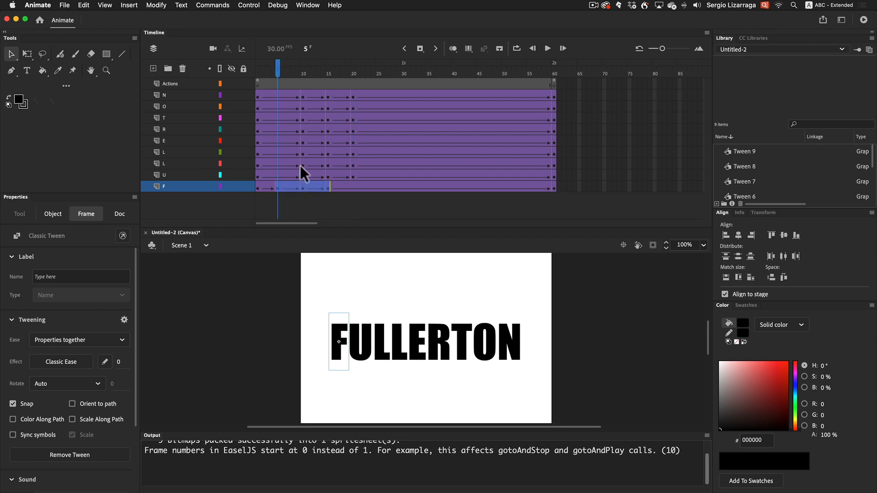
mouse_move(302, 164)
left_mouse_down()
mouse_move(354, 164)
mouse_move(300, 165)
left_mouse_up()
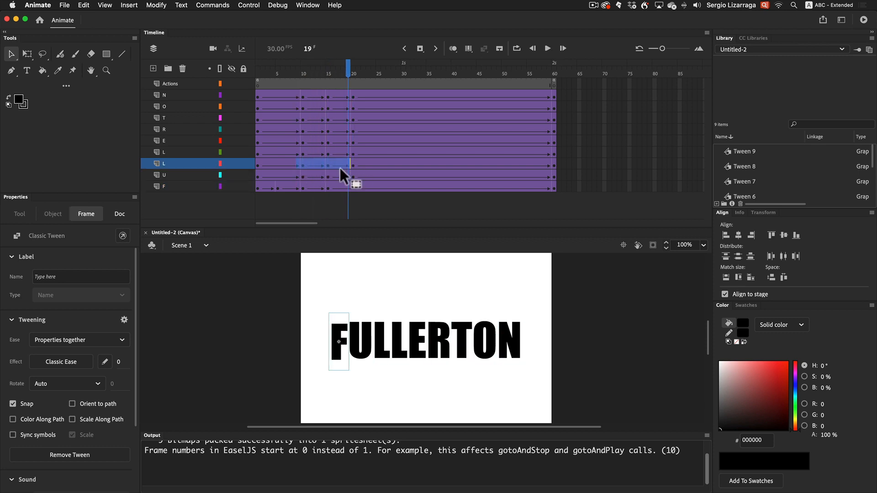
left_click(378, 166)
left_click_drag(303, 167, 328, 165)
Step: Shift the three bounce keyframes of the L layer below E to start at frame 20 and those of the E layer to start at frame 25
left_click(303, 152)
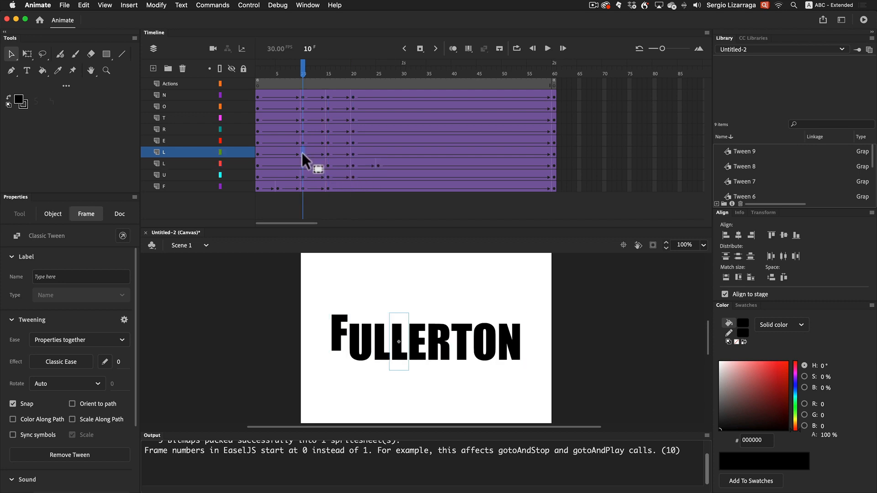
left_click(351, 153, "shift")
left_click_drag(300, 152, 354, 154)
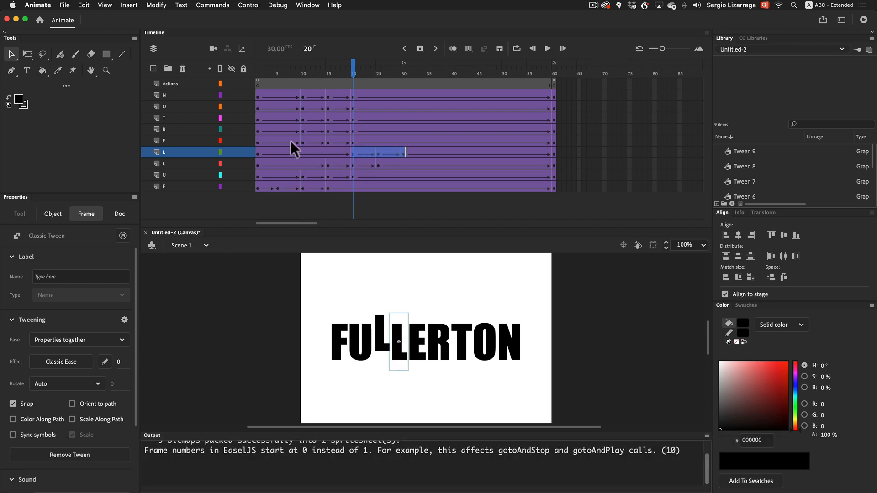
left_click(303, 142)
left_click(353, 143, "shift")
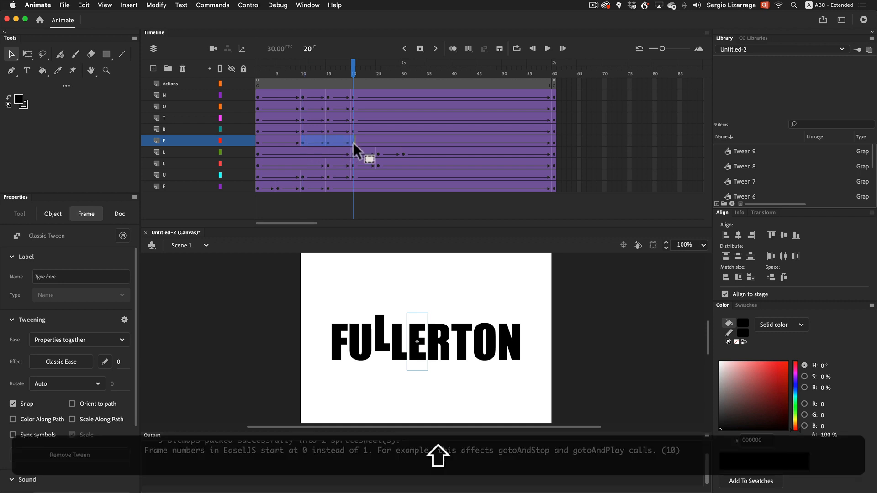
left_click_drag(302, 141, 378, 144)
Step: Shift the three bounce keyframes of the R layer to start at frame 30 and those of the T layer to start at frame 35
left_click(303, 130)
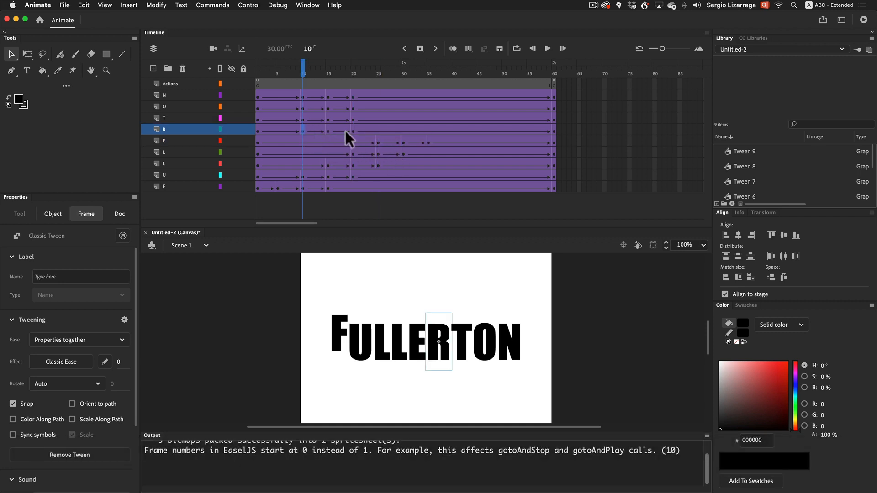
left_click(352, 133, "shift")
left_click_drag(300, 130, 402, 132)
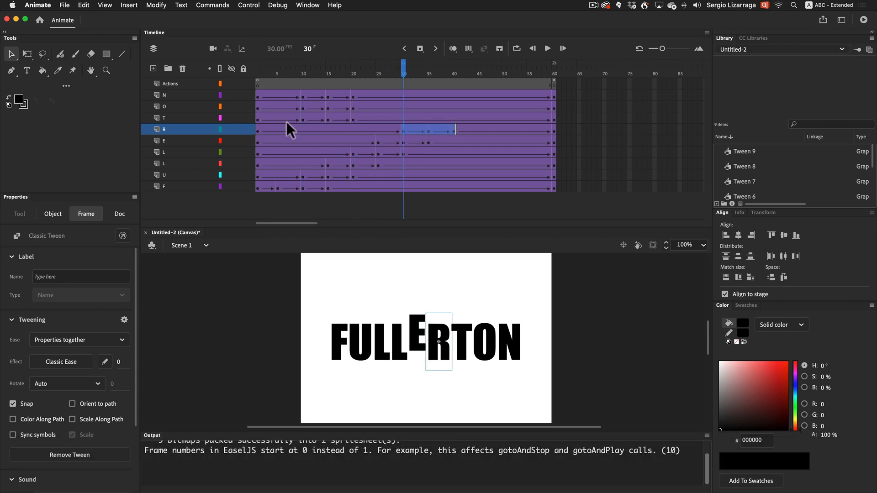
left_click(303, 119)
left_click(354, 119, "shift")
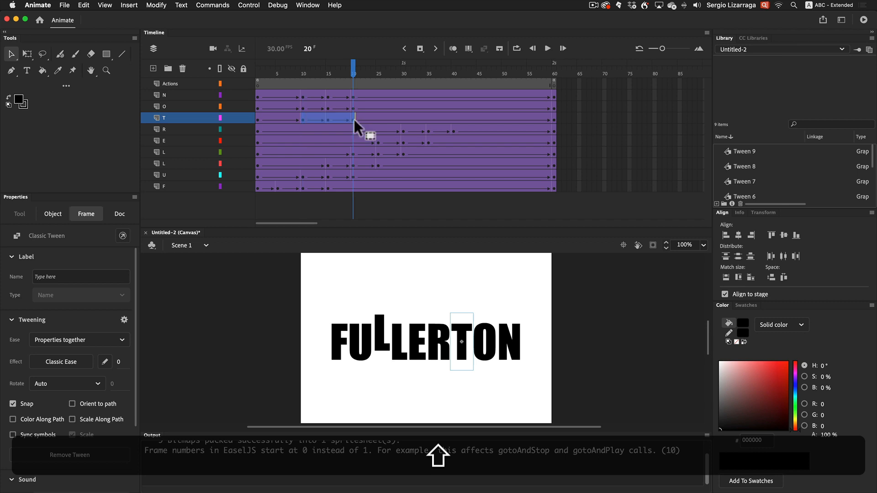
left_click_drag(303, 122, 427, 121)
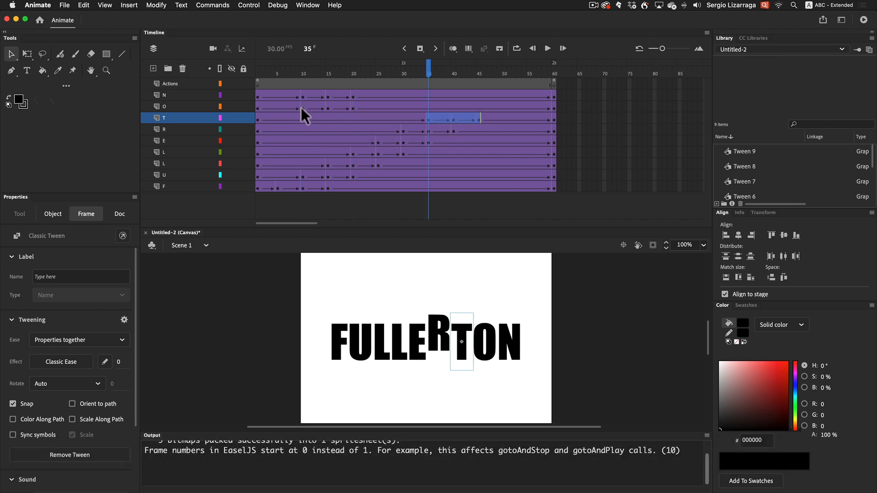
Step: Shift the three bounce keyframes of the O layer to start at frame 40 and those of the N layer to start at frame 45
left_click(301, 108)
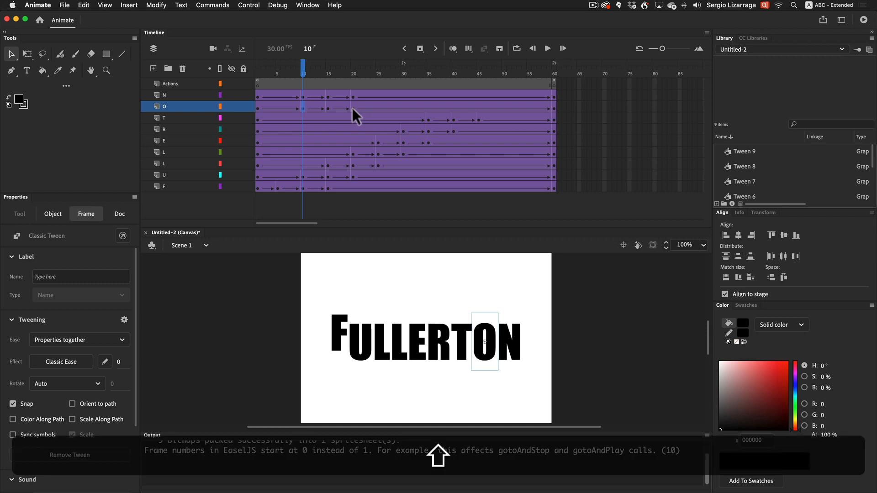
left_click(352, 109, "shift")
left_click_drag(303, 107, 454, 108)
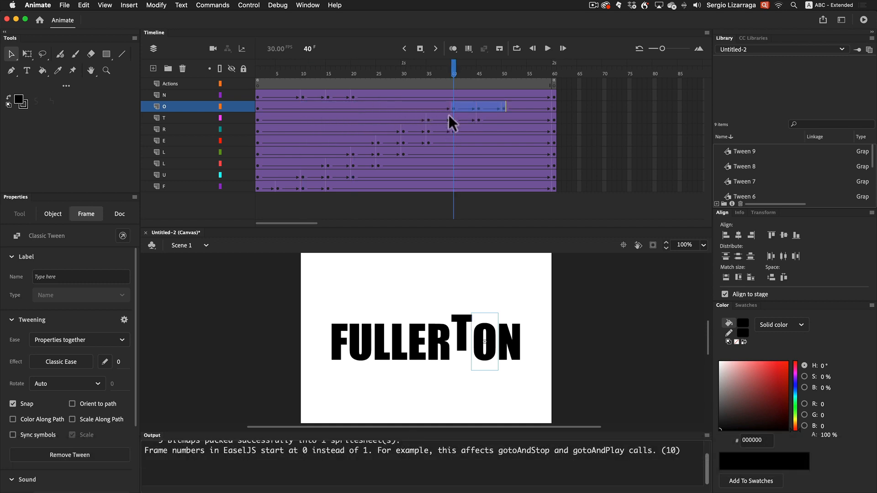
left_click(302, 97)
left_click(353, 97, "shift")
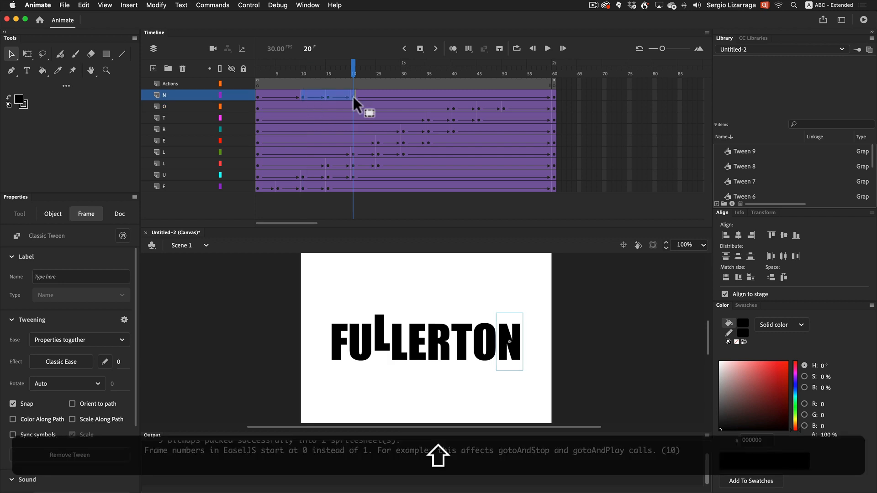
left_click_drag(305, 97, 476, 97)
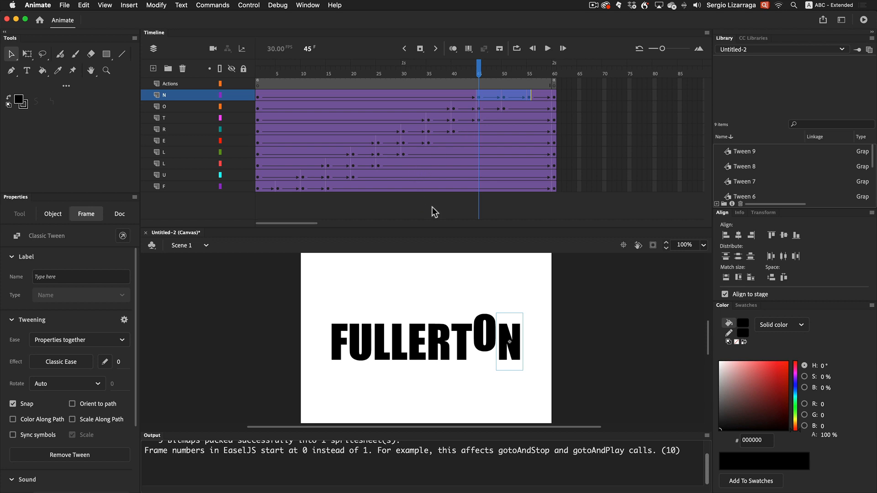
left_click(339, 194)
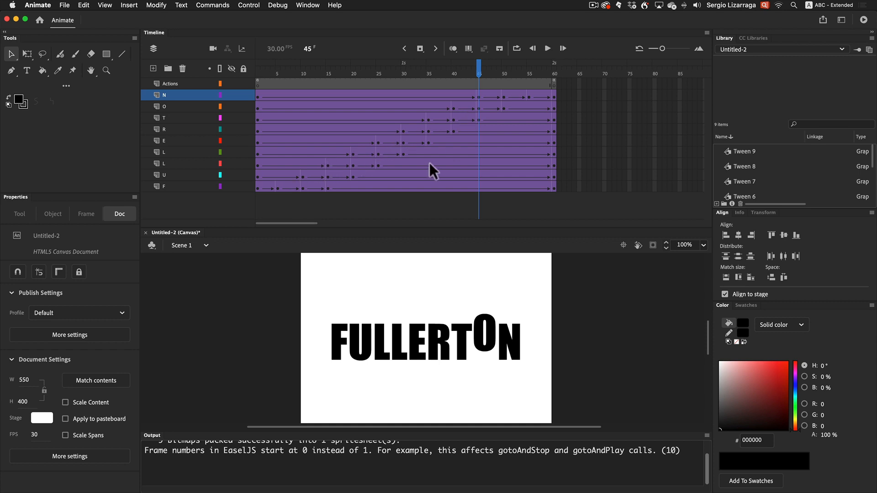
Step: Play the staggered animation from frame 1 in the timeline, test it in the browser and close the preview
left_click_drag(477, 72, 243, 80)
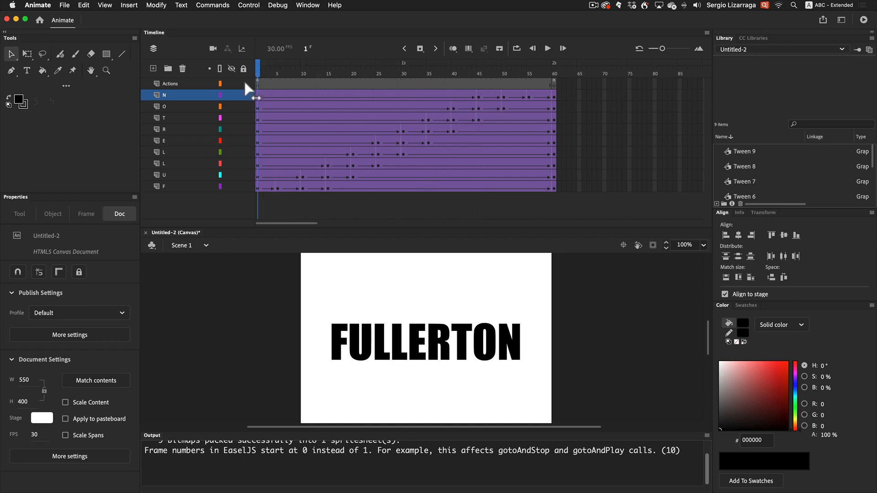
key("Return")
left_click_drag(273, 75, 562, 121)
key("super+Return")
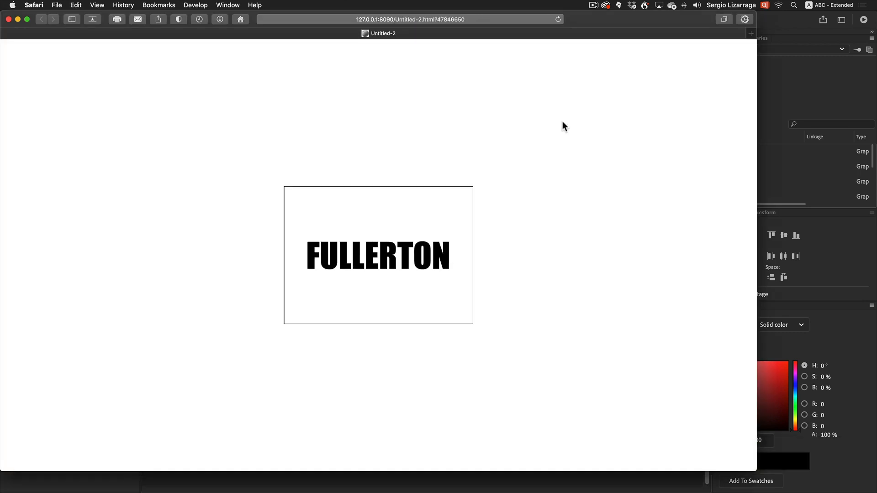
left_click(8, 20)
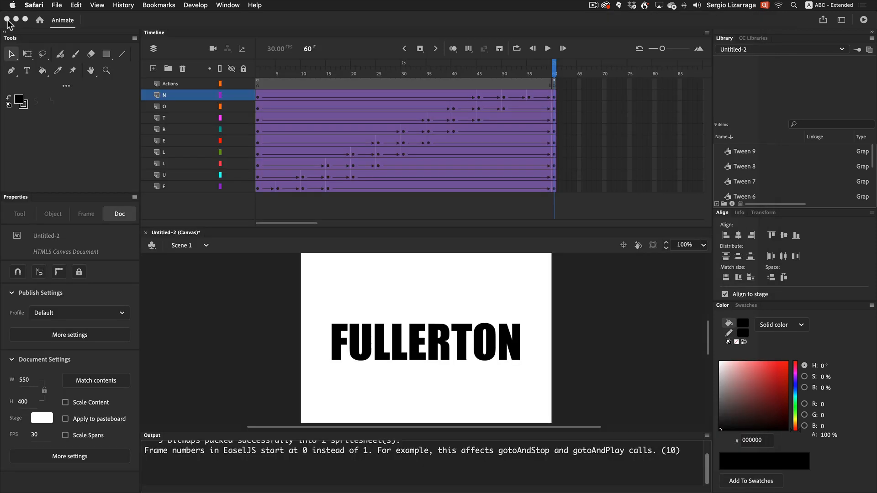
scroll(431, 202, "right", 3)
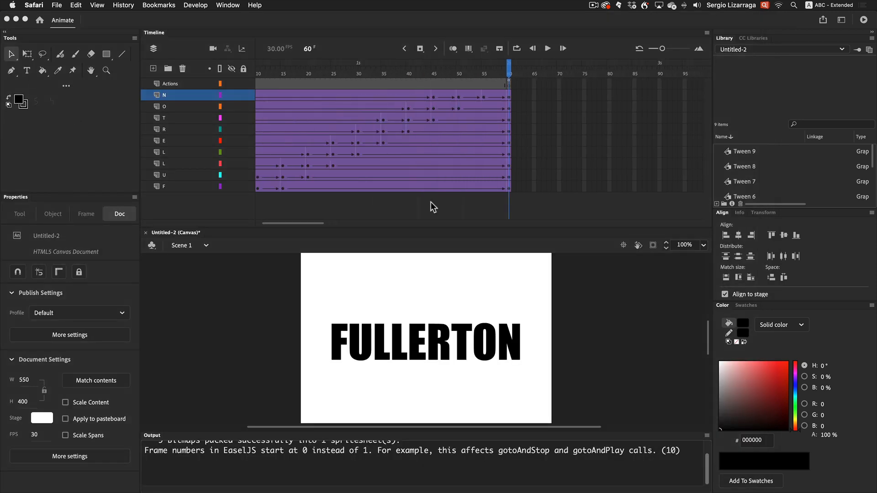
Step: Move the final keyframes of the Actions layer and all nine letter layers from frame 60 to frame 120
left_click(508, 84)
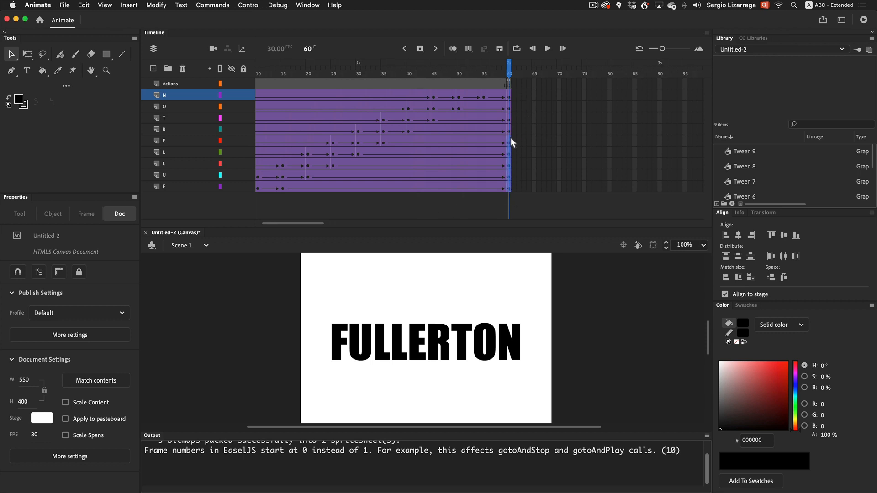
left_click_drag(508, 85, 509, 187)
scroll(529, 151, "right", 5)
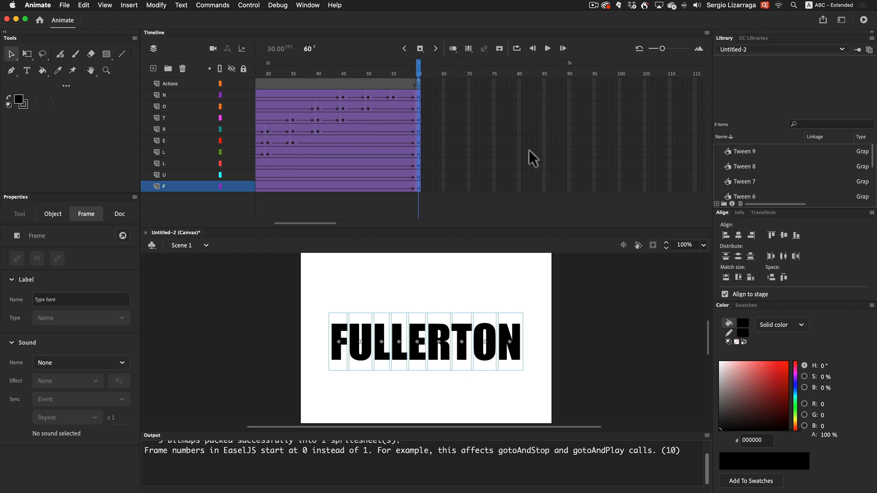
left_click_drag(418, 186, 658, 187)
scroll(658, 187, "right", 5)
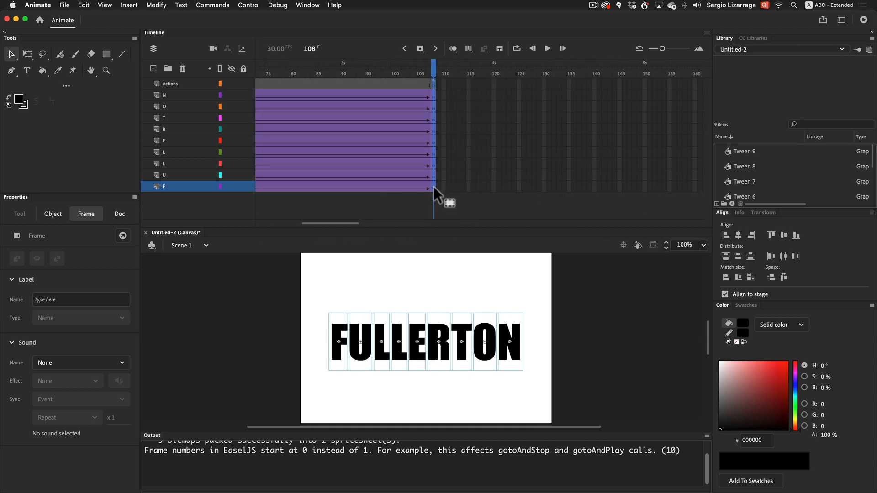
left_click_drag(433, 188, 494, 188)
Step: Duplicate the three bounce keyframes of the N layer to start at frame 60 and those of the O layer to start at frame 65
scroll(495, 187, "left", 8)
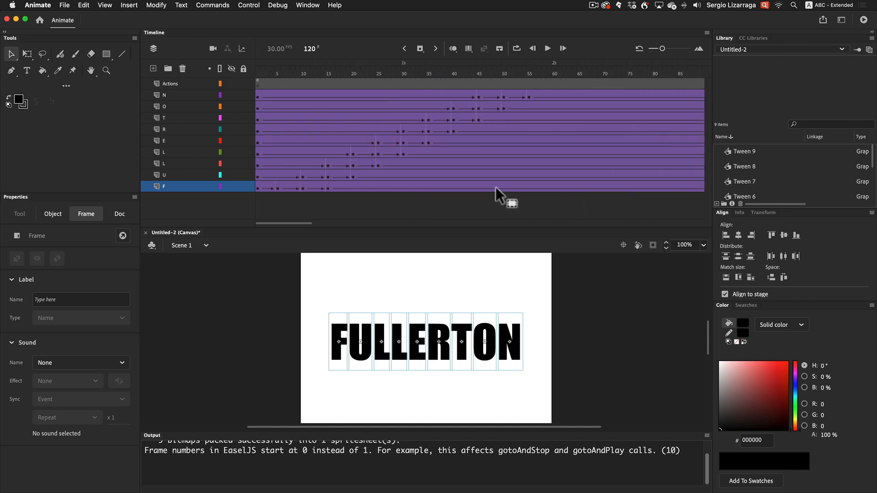
scroll(494, 189, "left", 3)
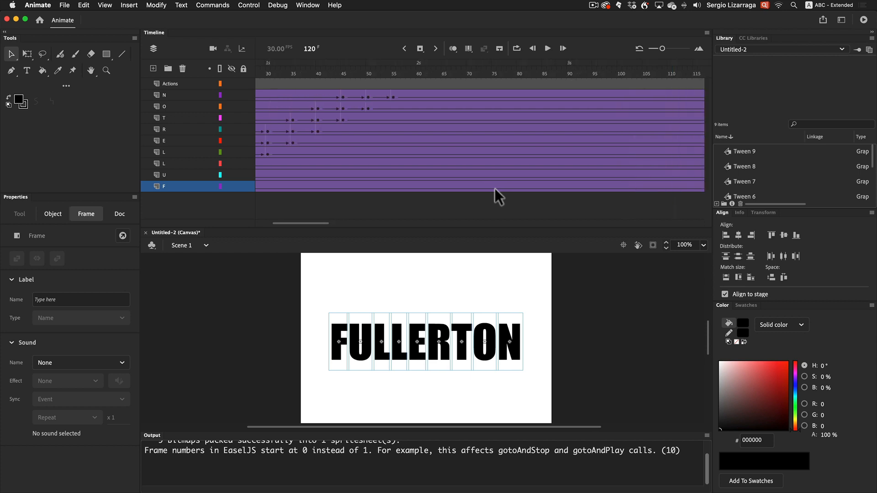
left_click(343, 97)
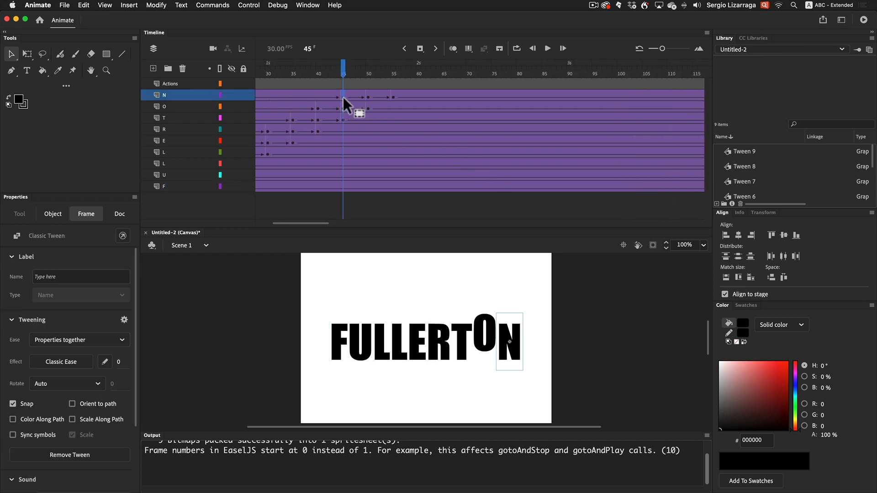
left_click(393, 97, "shift")
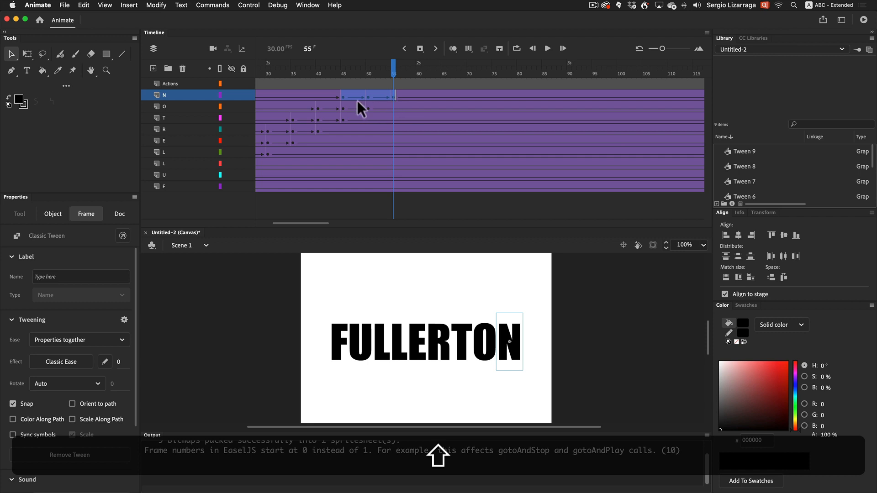
left_click_drag(357, 101, 419, 96)
key("alt")
left_click_drag(318, 108, 445, 108)
key("alt")
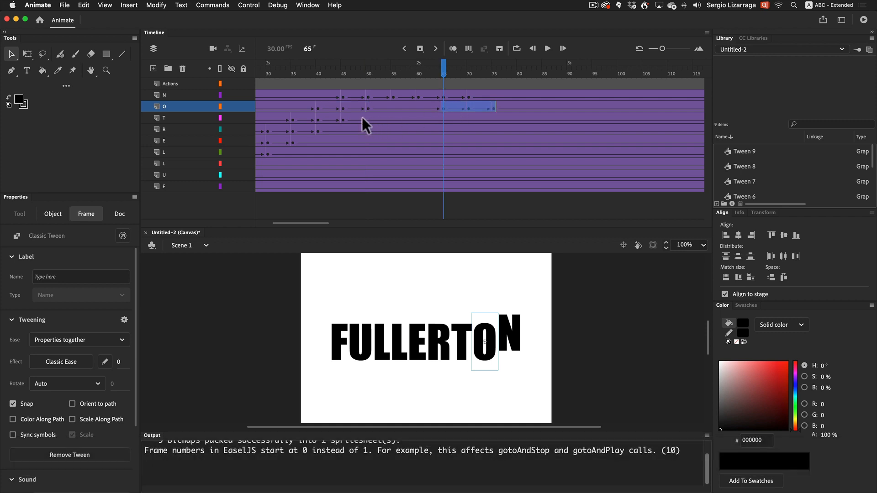
Step: Duplicate the three bounce keyframes of the T layer to start at frame 70 and those of the R layer to start at frame 75
left_click_drag(294, 119, 470, 119)
key("alt")
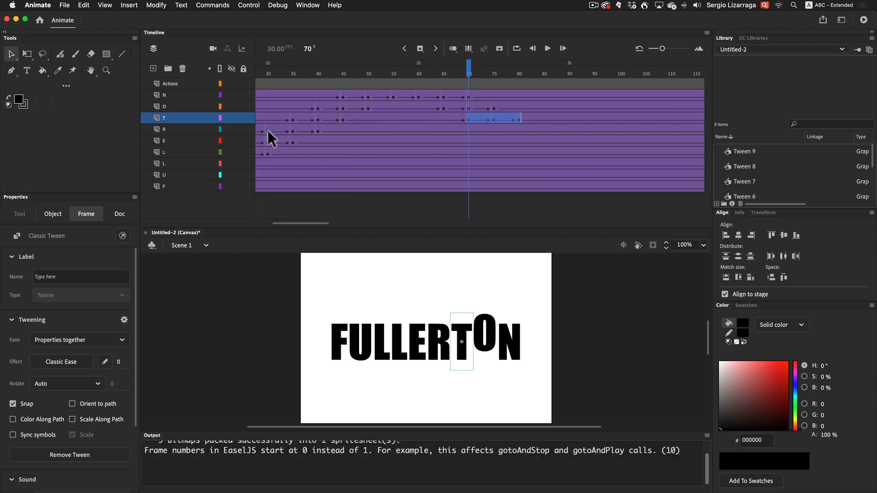
scroll(270, 133, "left", 5)
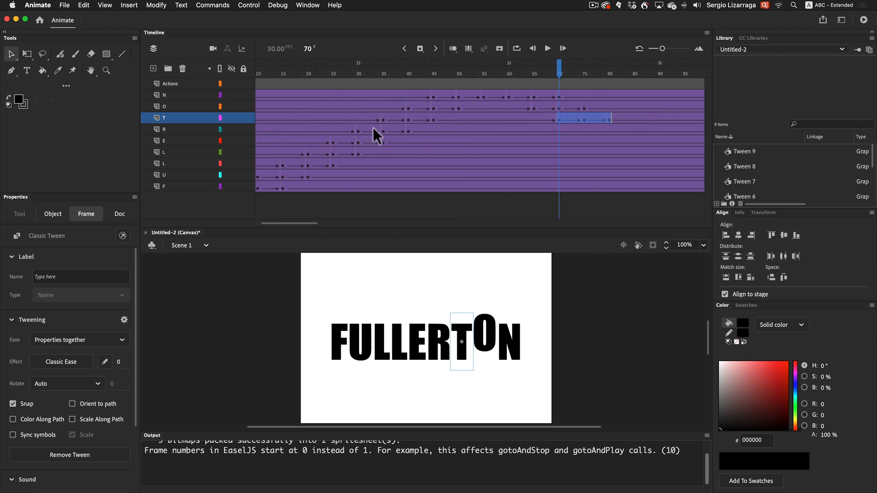
left_click_drag(358, 130, 583, 129)
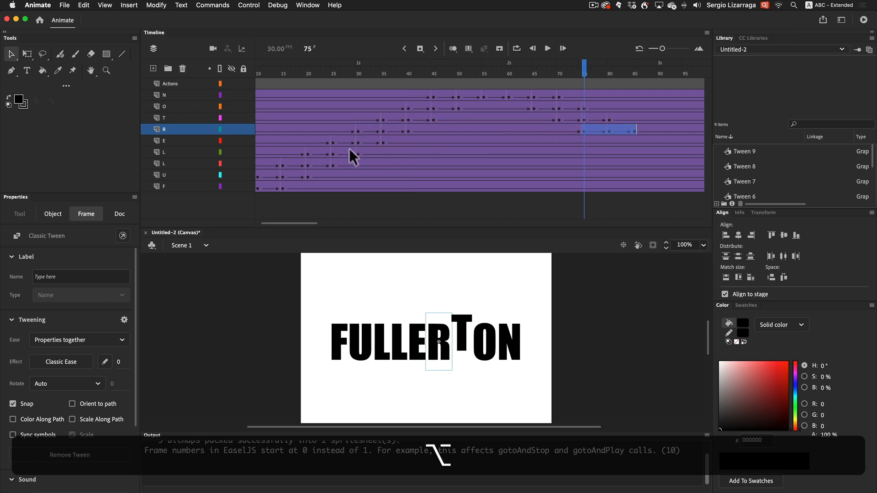
Step: Duplicate the three bounce keyframes of the E layer to start at frame 80 and those of the L layer below it at frame 85
left_click(333, 142)
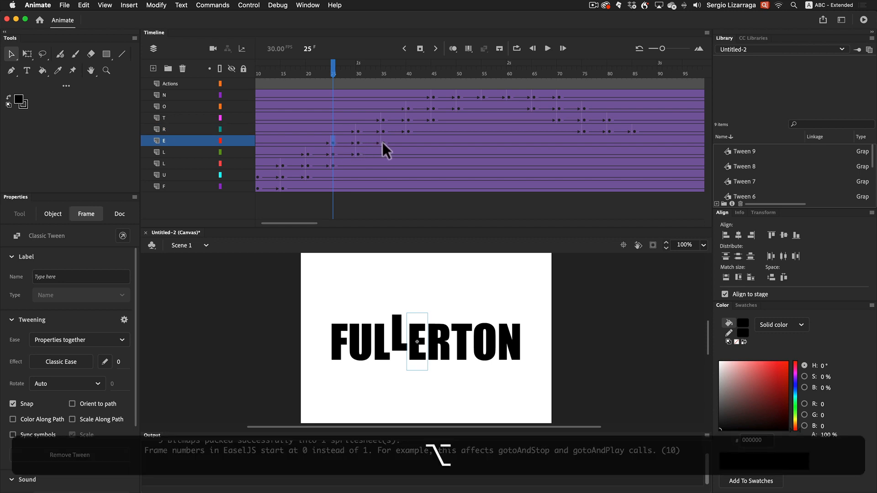
double_click(383, 143)
left_click(331, 143)
left_click(384, 142, "shift")
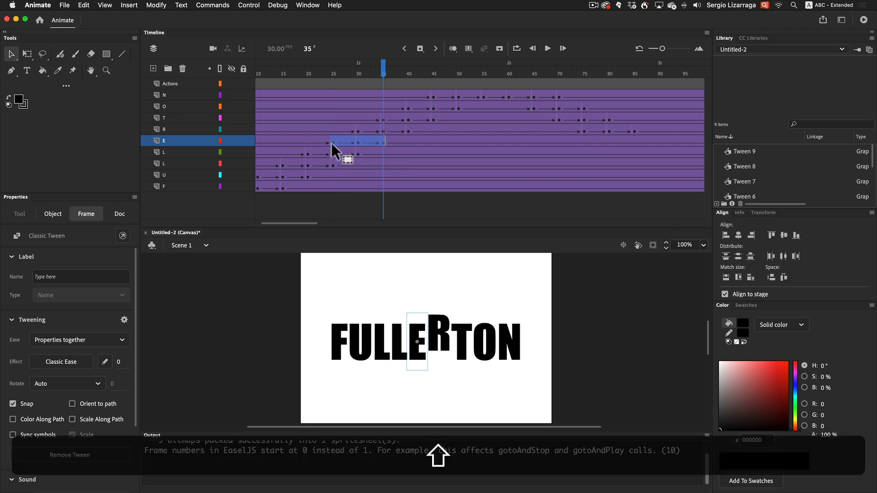
left_click_drag(331, 142, 609, 138)
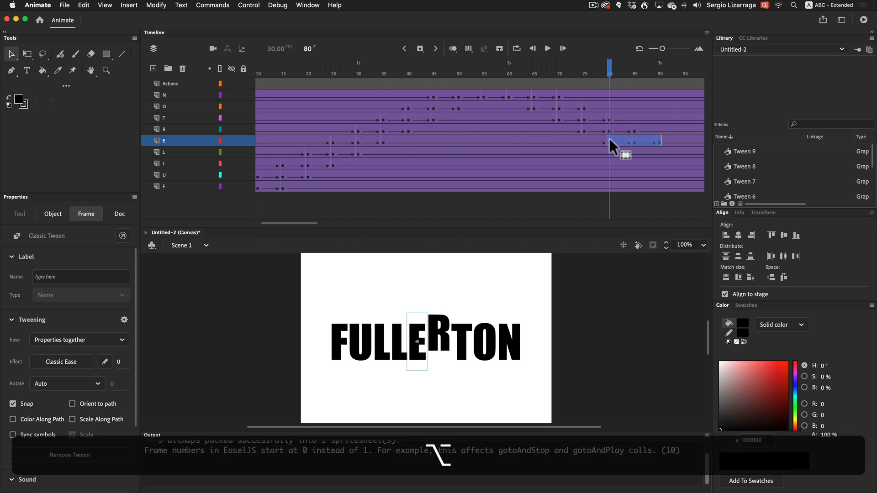
left_click_drag(306, 151, 636, 150)
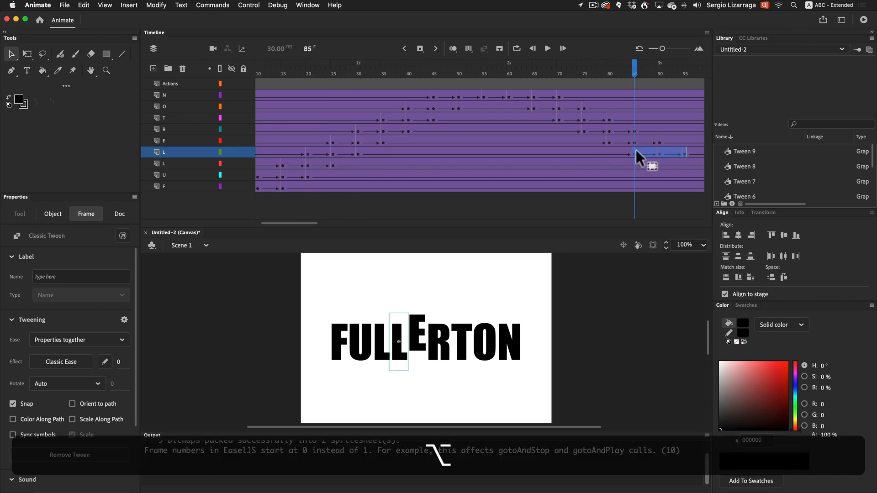
Step: Duplicate the three bounce keyframes of the L layer directly above U to start at frame 90
left_click(283, 164)
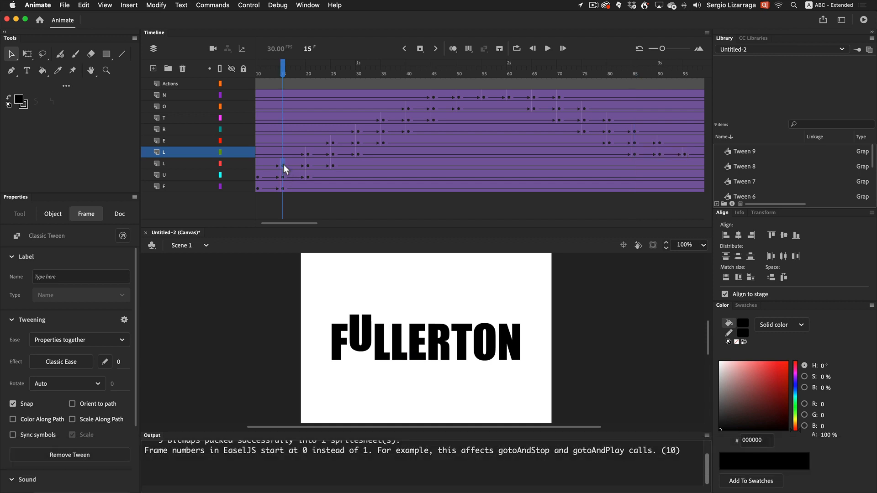
left_click(334, 165)
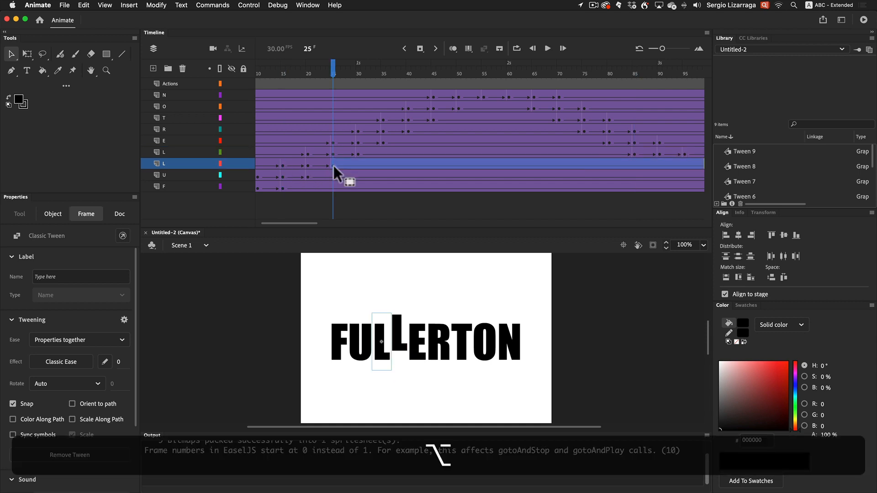
left_click(284, 165)
key("shift")
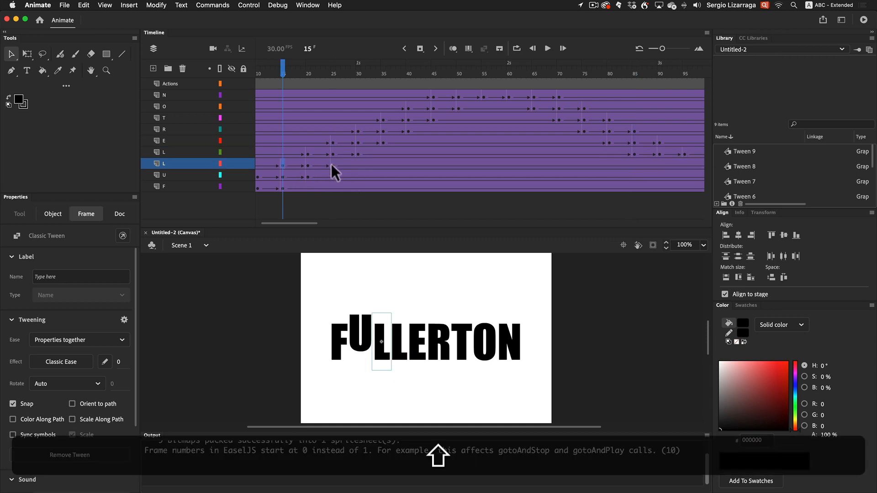
left_click(334, 165, "shift")
key("alt")
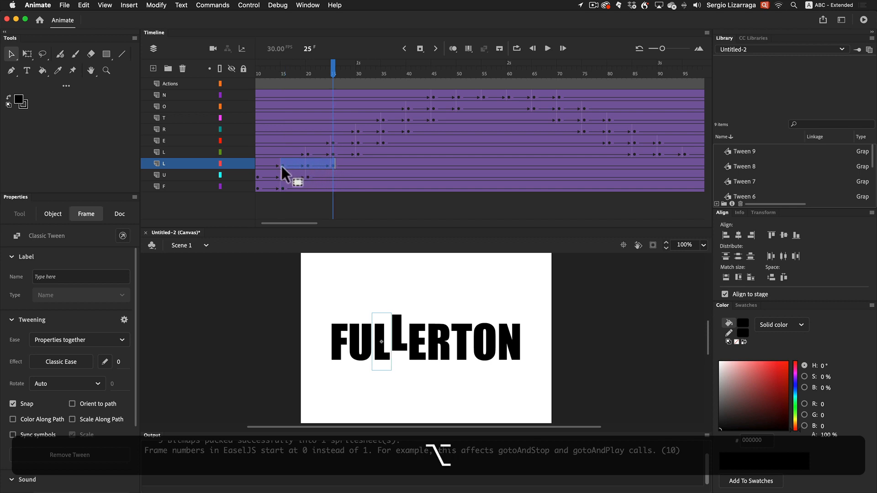
left_click_drag(281, 166, 660, 160)
Step: Duplicate the three bounce keyframes of the U layer to start at frame 95
scroll(294, 175, "left", 2)
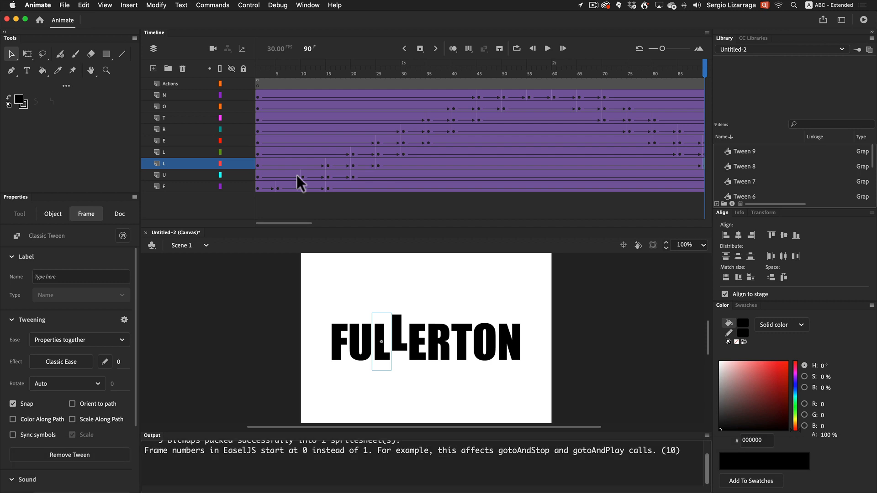
left_click(302, 176)
left_click_drag(310, 179, 528, 172)
key("alt")
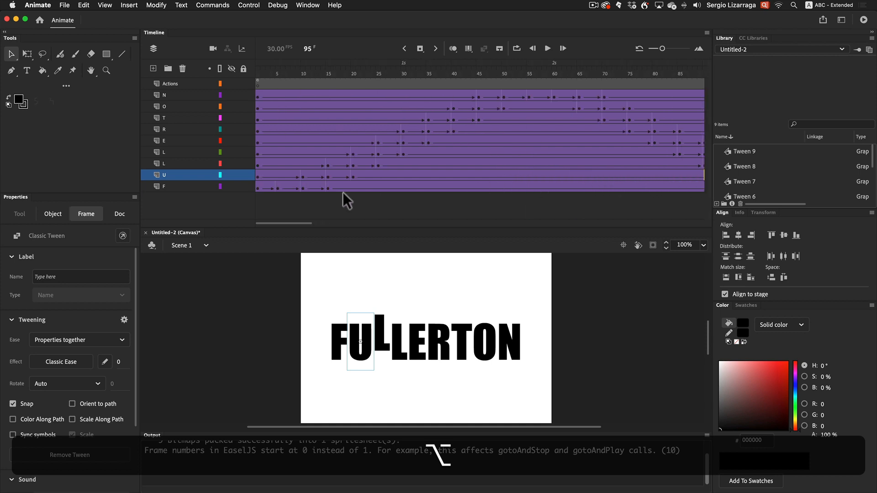
Step: Duplicate the three bounce keyframes of the F layer to start at frame 100
left_click(277, 187)
key("alt")
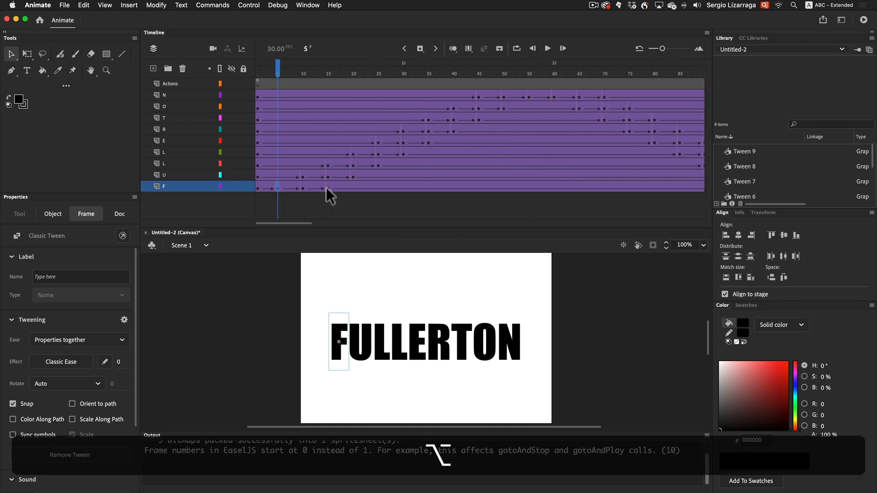
left_click(326, 187, "alt")
left_click(278, 187)
key("shift")
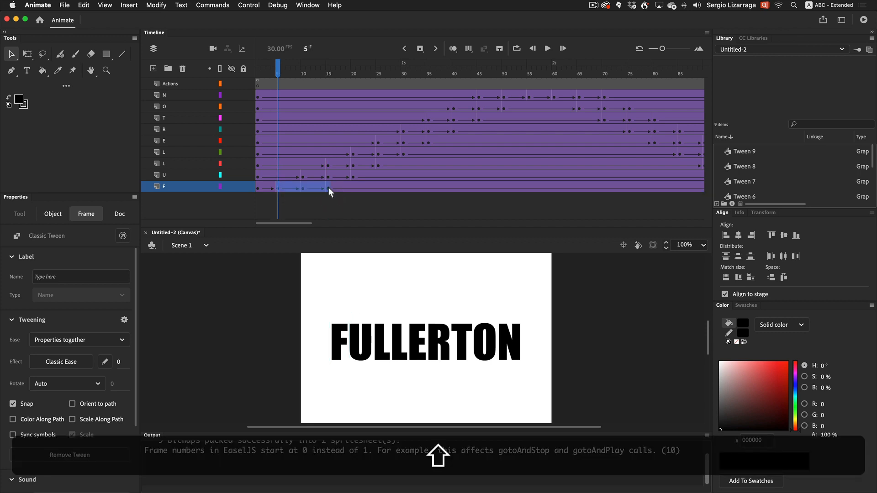
left_click(327, 188, "shift")
key("alt")
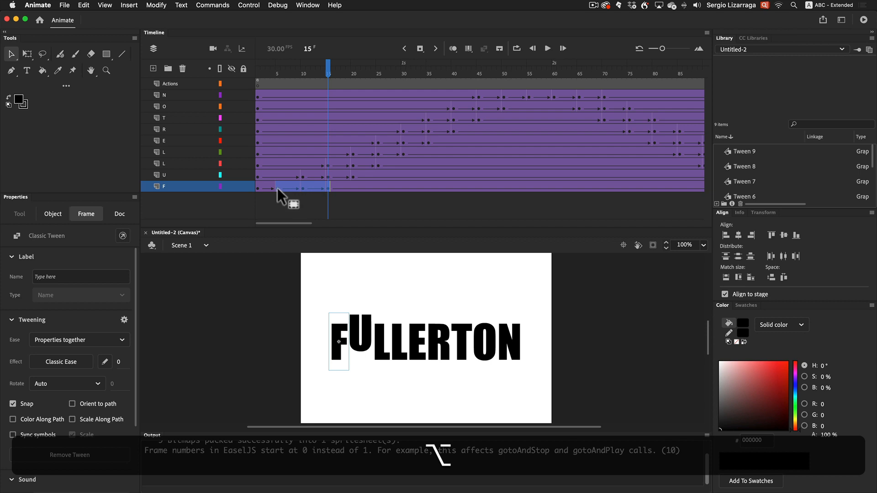
left_click_drag(277, 188, 477, 183)
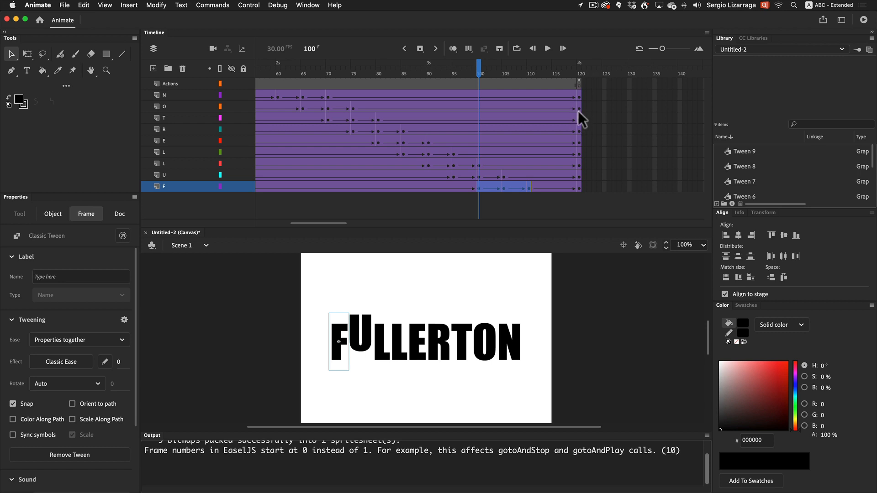
Step: Test the extended back-and-forth bounce animation in the browser and close the preview
scroll(571, 117, "left", 10)
key("super+Return")
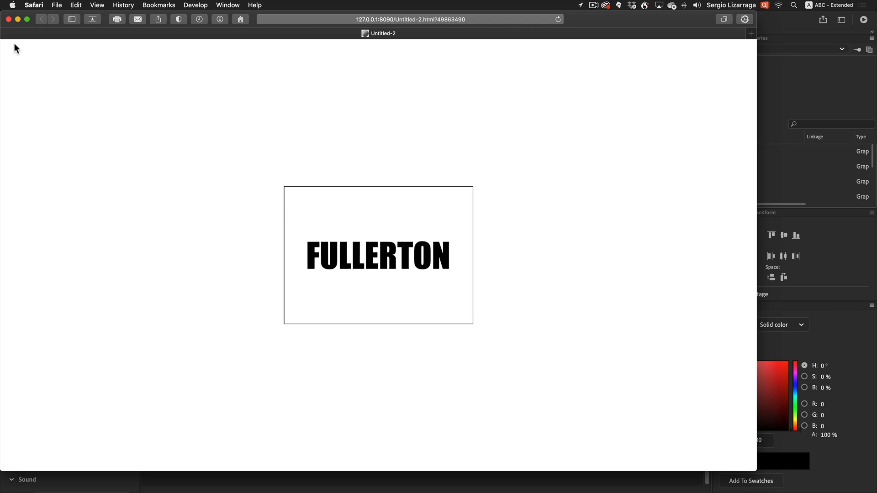
left_click(9, 20)
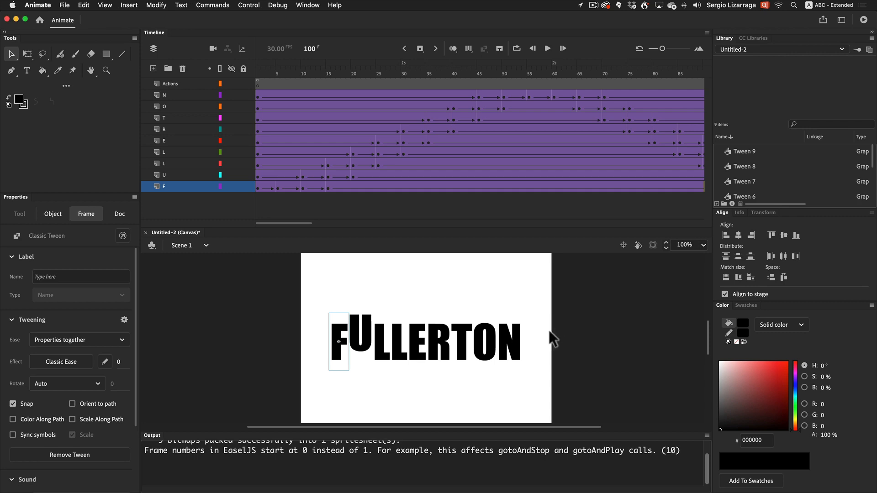